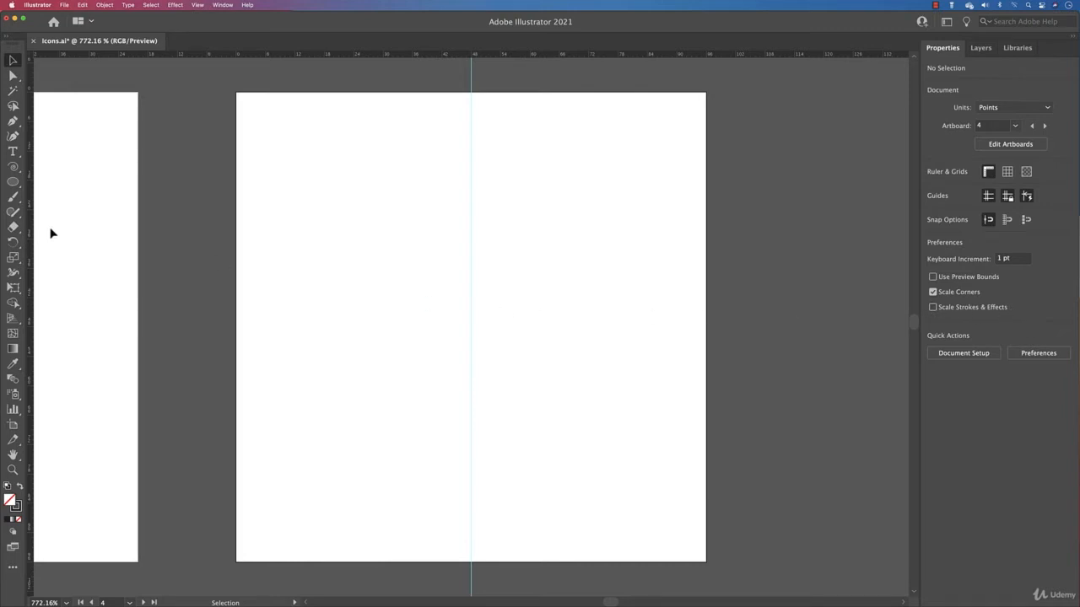
Step: Draw a circle about 2 pt wide centred on the vertical guide and remove its stroke
{"action": "left_click", "coordinate": [13, 181]}
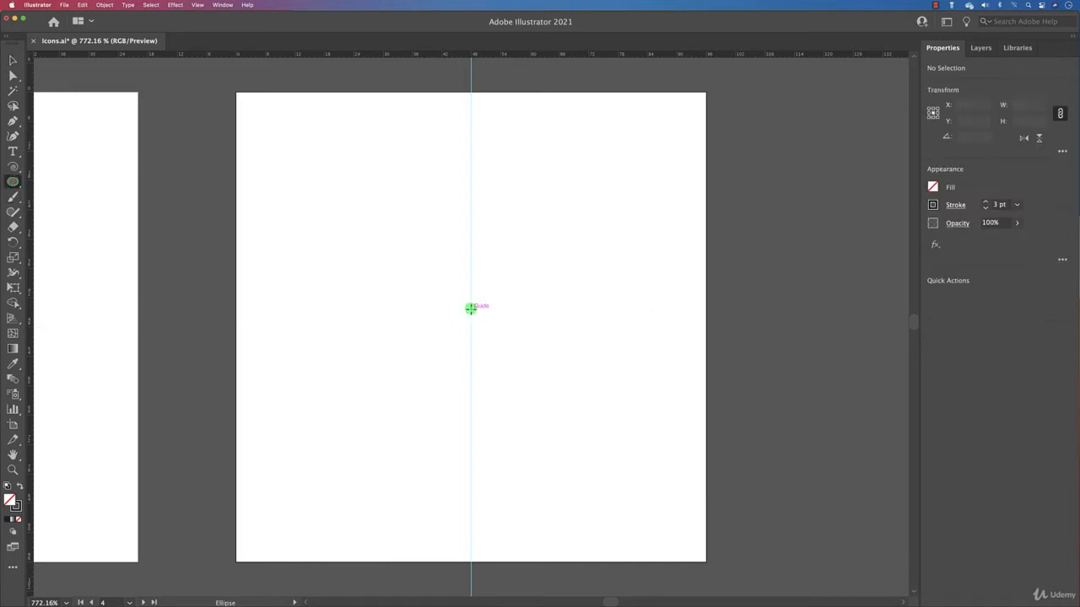
{"action": "mouse_move", "coordinate": [471, 309]}
{"action": "left_mouse_down"}
{"action": "mouse_move", "coordinate": [481, 313]}
{"action": "mouse_move", "coordinate": [473, 311]}
{"action": "left_mouse_up"}
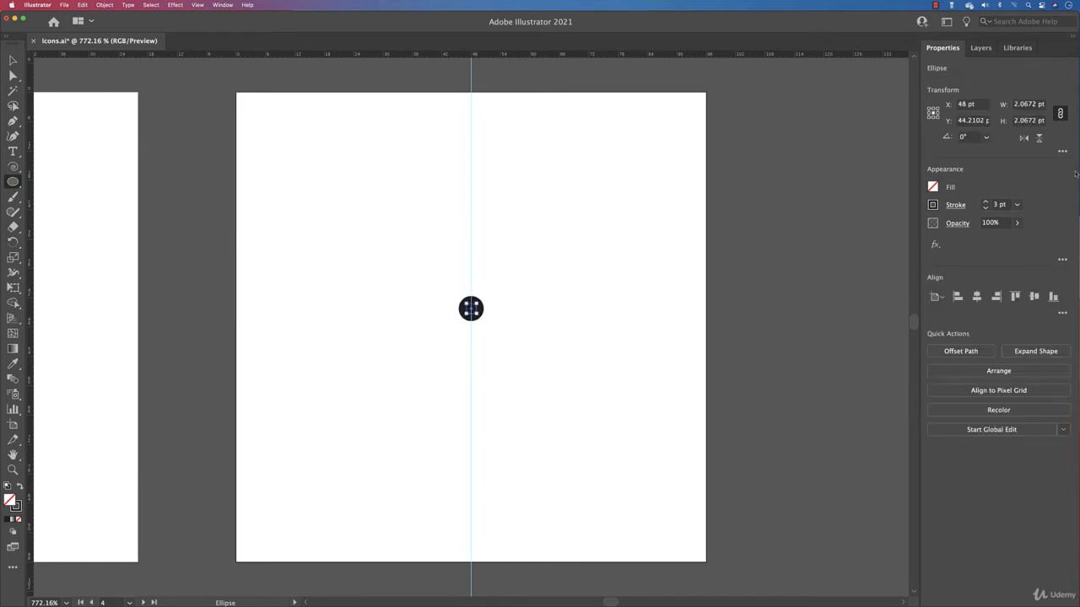
{"action": "left_click", "coordinate": [985, 208]}
{"action": "left_click", "coordinate": [985, 208]}
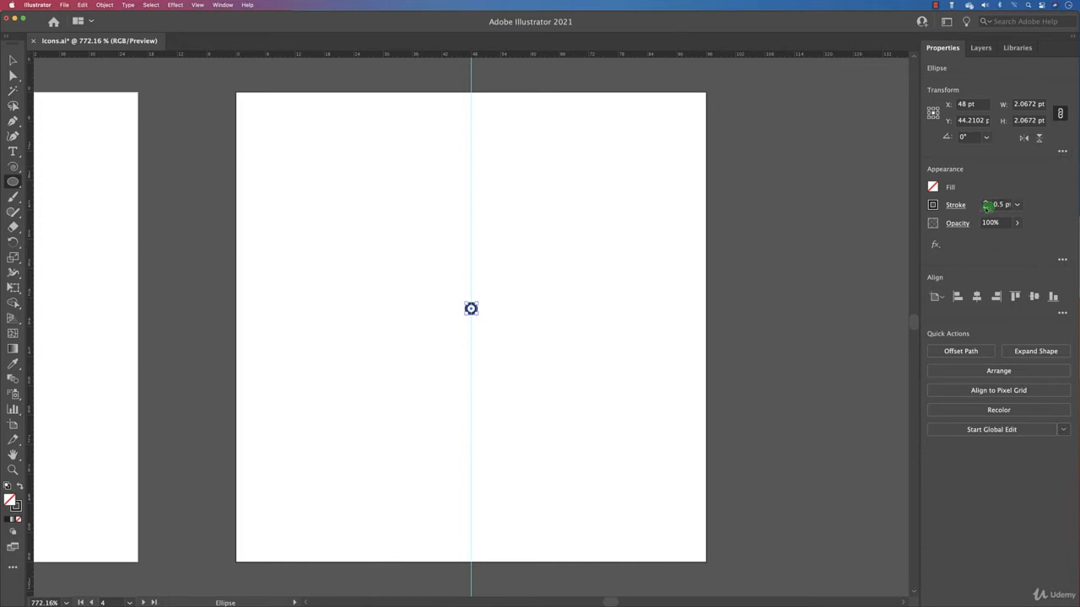
{"action": "left_click", "coordinate": [985, 207]}
{"action": "left_click", "coordinate": [985, 207]}
Step: Fill the small circle on the guide with black and deselect it
{"action": "left_click", "coordinate": [937, 187]}
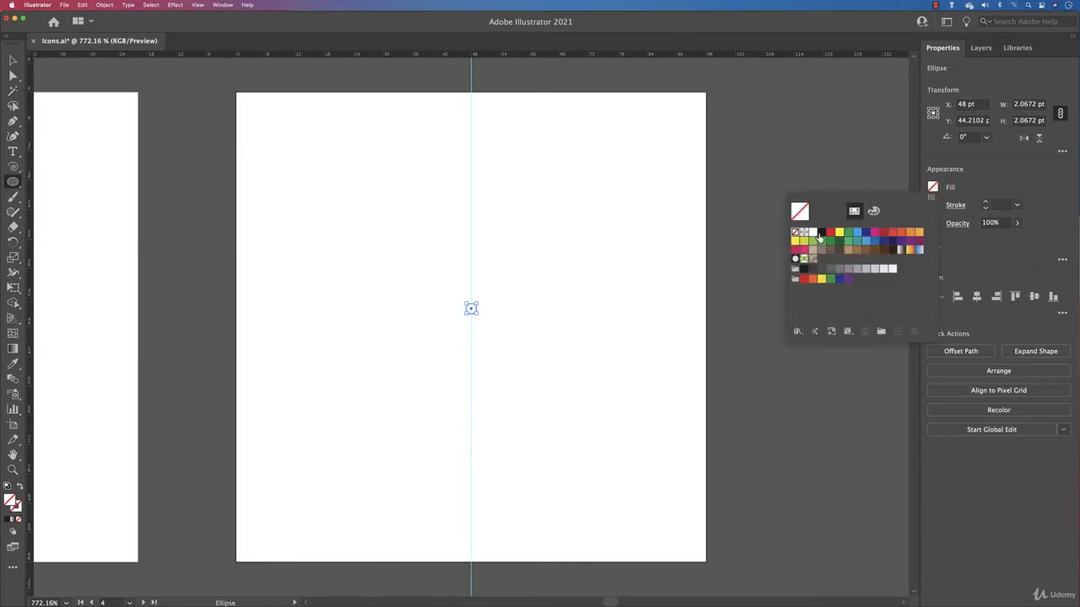
{"action": "left_click", "coordinate": [819, 234]}
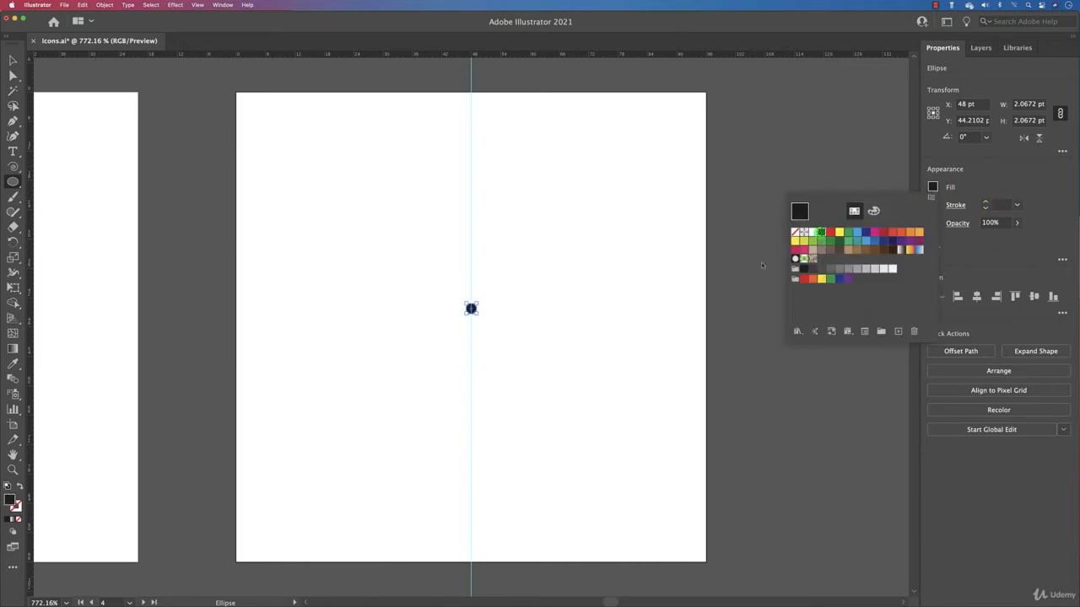
{"action": "key", "text": "v"}
{"action": "left_click", "coordinate": [534, 333]}
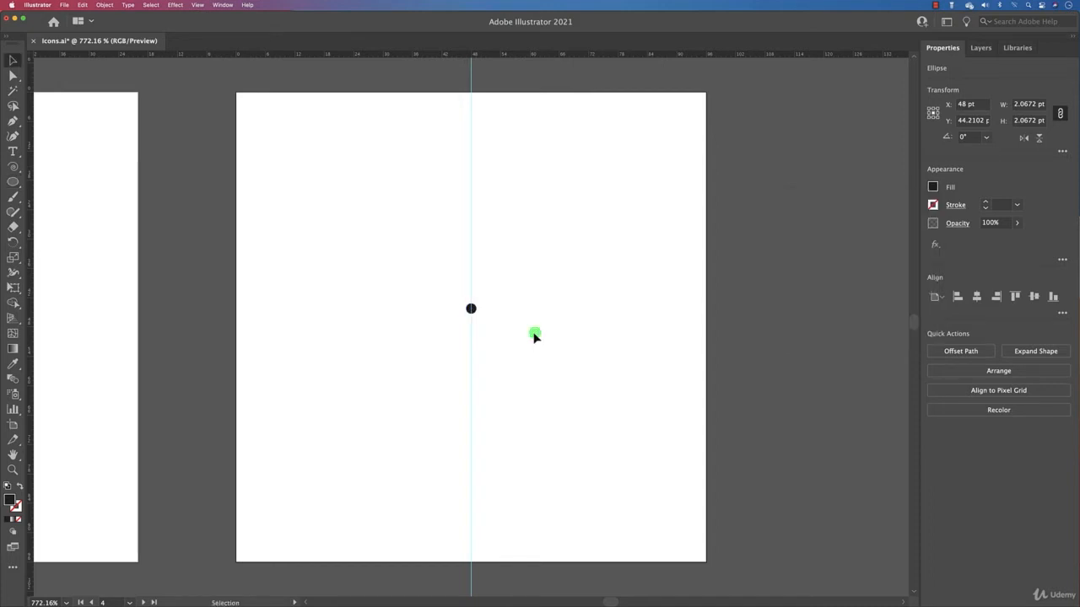
Step: Create an enlarged concentric copy of the dot, about 11.9 pt wide, and give it no fill
{"action": "left_click", "coordinate": [472, 310]}
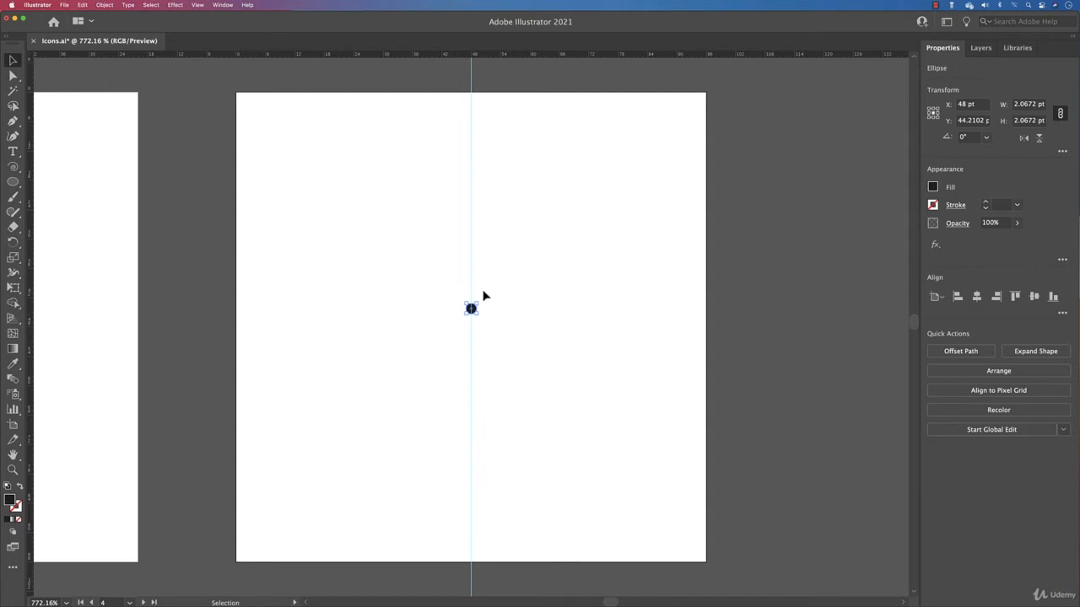
{"action": "key", "text": "a"}
{"action": "key", "text": "v"}
{"action": "left_click_drag", "start_coordinate": [479, 303], "coordinate": [524, 281]}
{"action": "left_click", "coordinate": [933, 187]}
{"action": "left_click", "coordinate": [795, 233]}
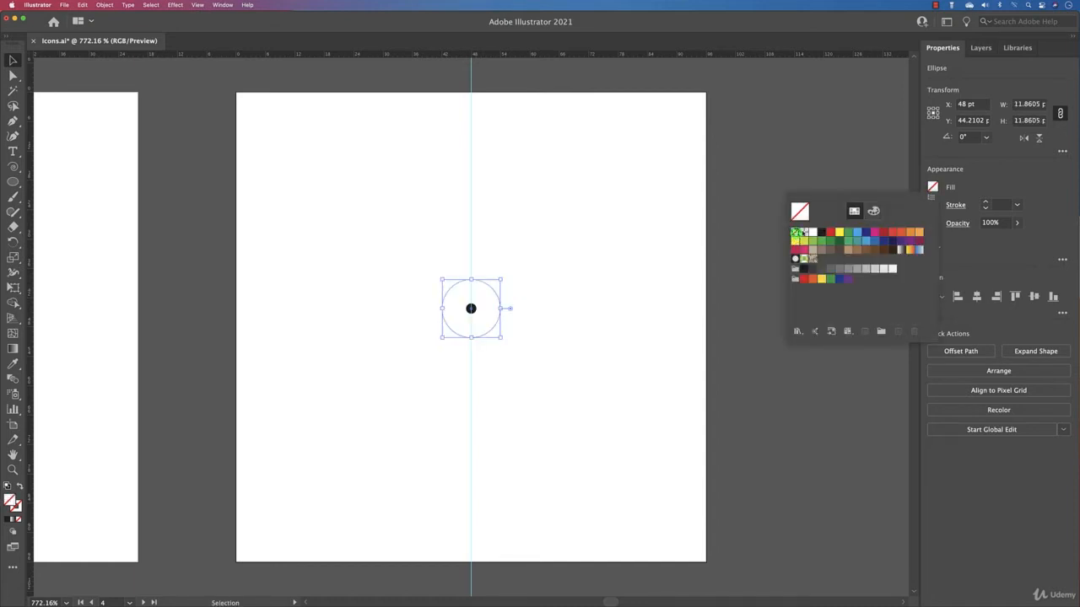
Step: Give the larger unfilled circle a 3 pt black stroke
{"action": "left_click", "coordinate": [985, 203]}
{"action": "left_click", "coordinate": [985, 203]}
{"action": "left_click", "coordinate": [986, 203]}
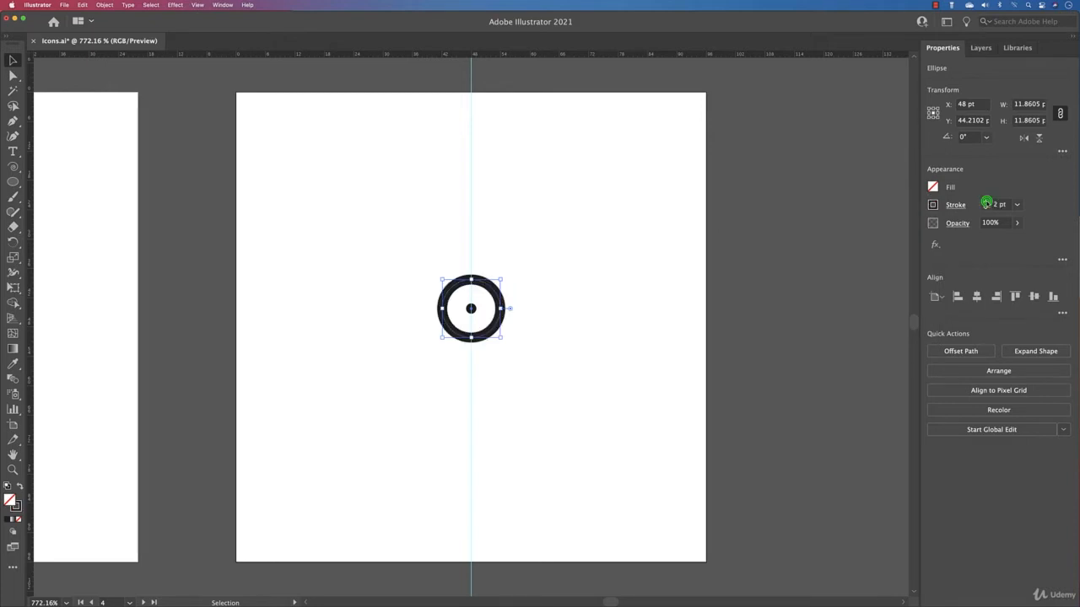
{"action": "left_click", "coordinate": [985, 203]}
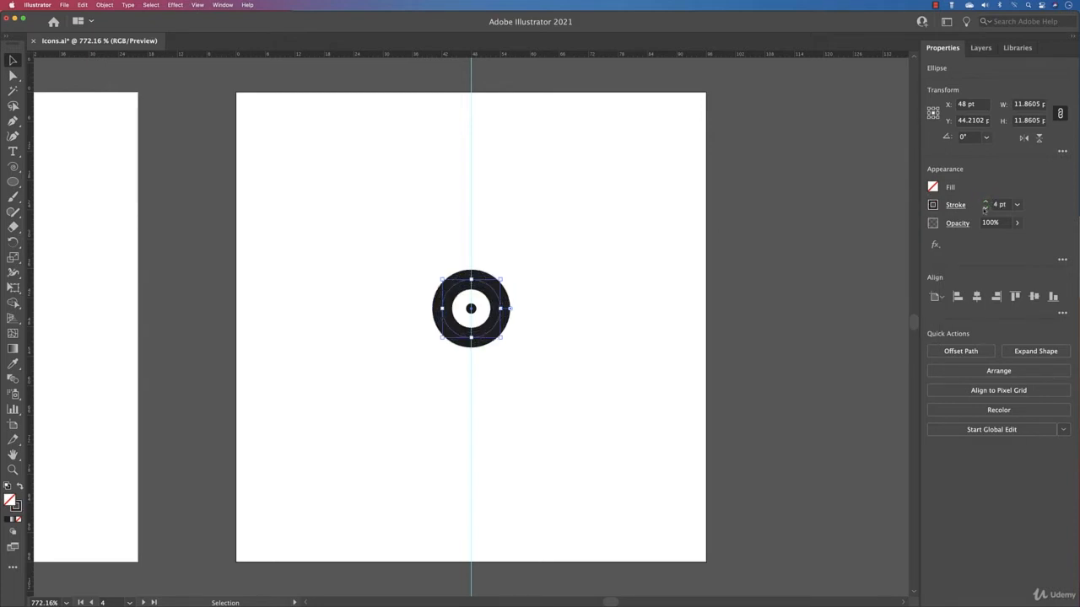
{"action": "left_click", "coordinate": [985, 208]}
{"action": "left_click", "coordinate": [985, 208]}
{"action": "left_click", "coordinate": [985, 201]}
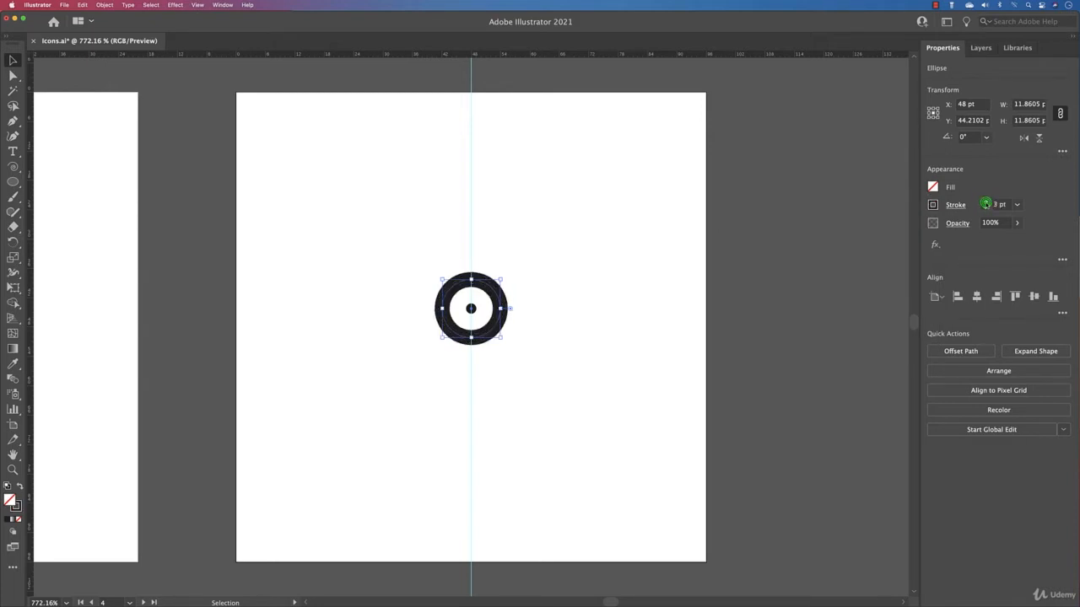
{"action": "left_click", "coordinate": [614, 291]}
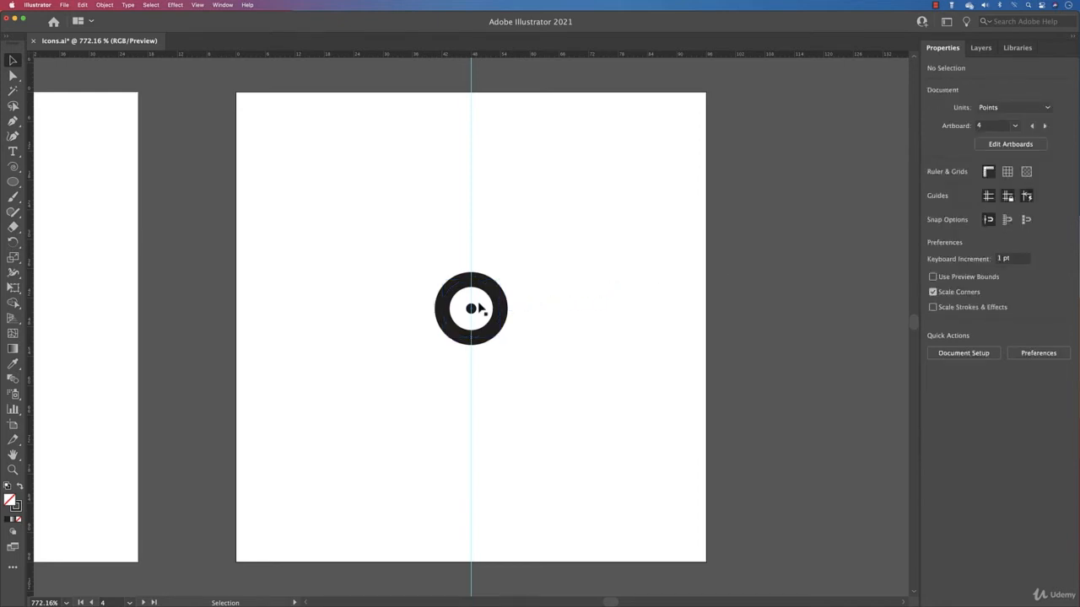
Step: Add two larger concentric copies of the ring with even gaps, the outermost about 33 pt wide
{"action": "left_click", "coordinate": [495, 296]}
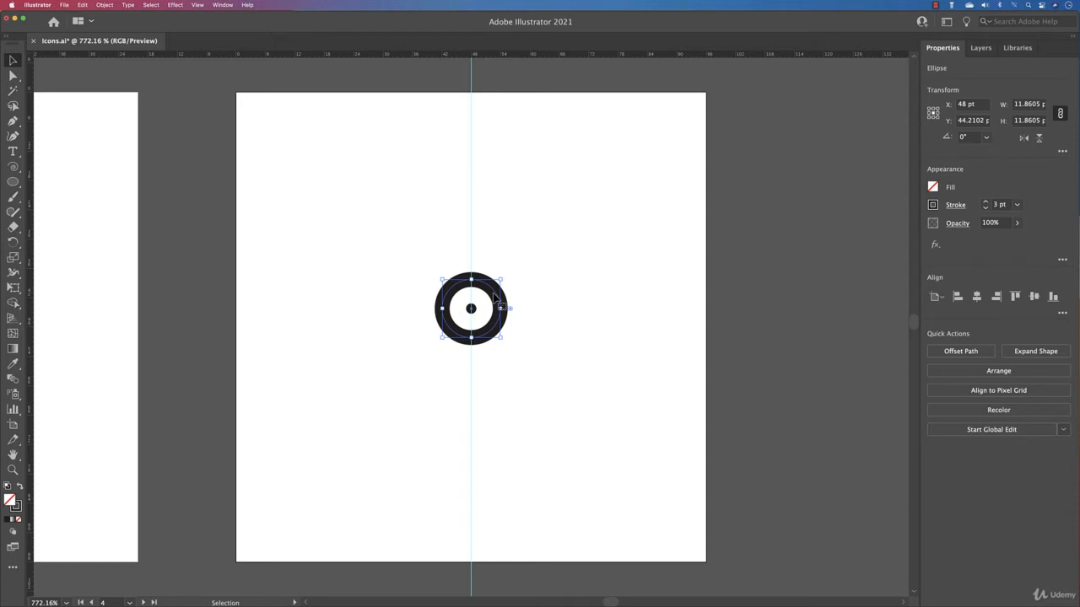
{"action": "key", "text": "a"}
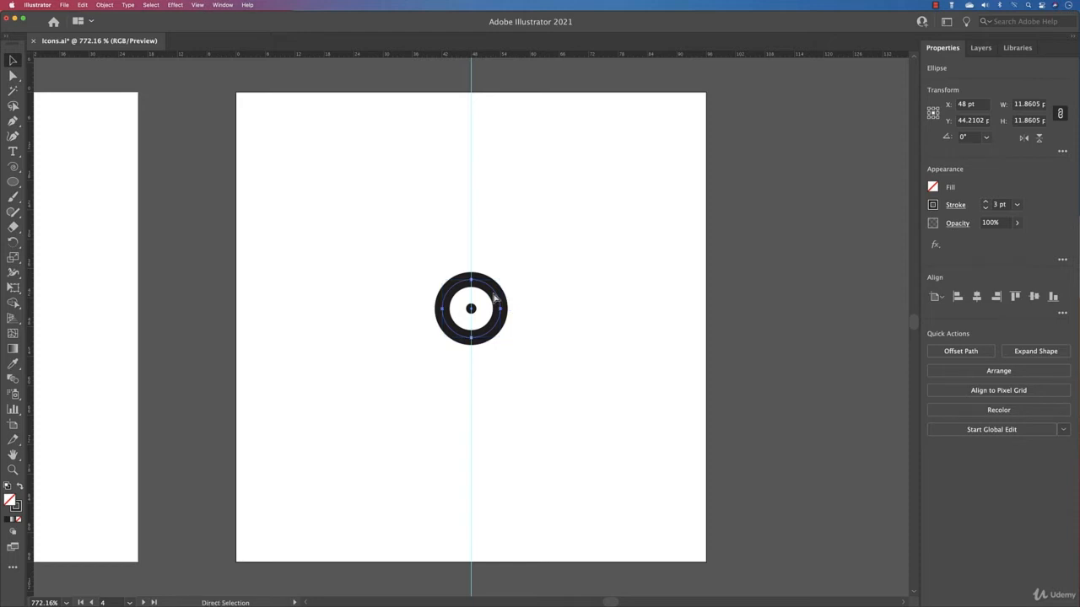
{"action": "key", "text": "v"}
{"action": "left_click_drag", "start_coordinate": [500, 280], "coordinate": [568, 229]}
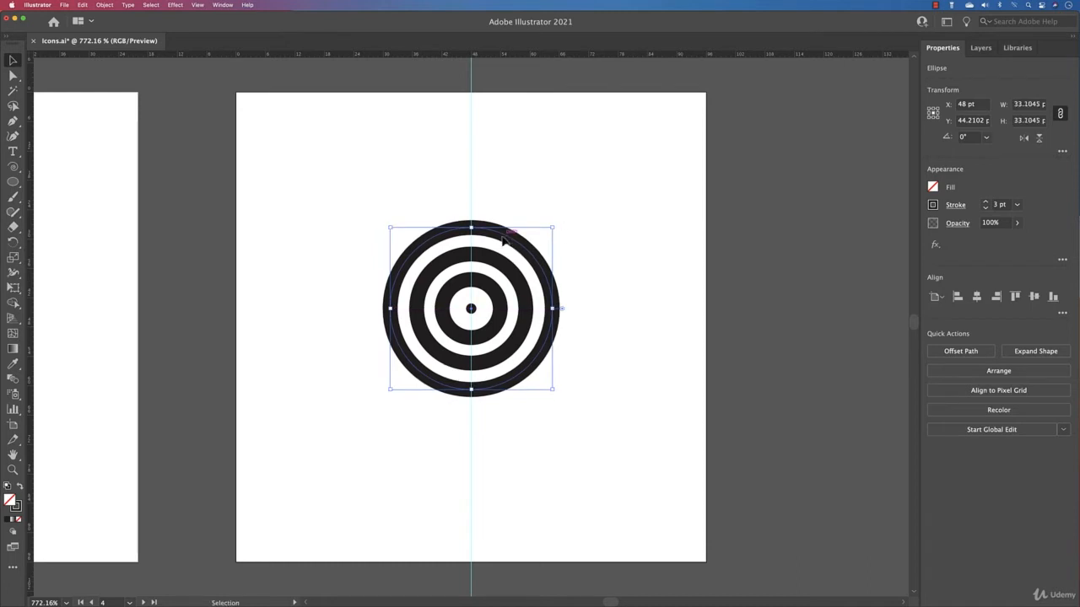
{"action": "left_click", "coordinate": [330, 376]}
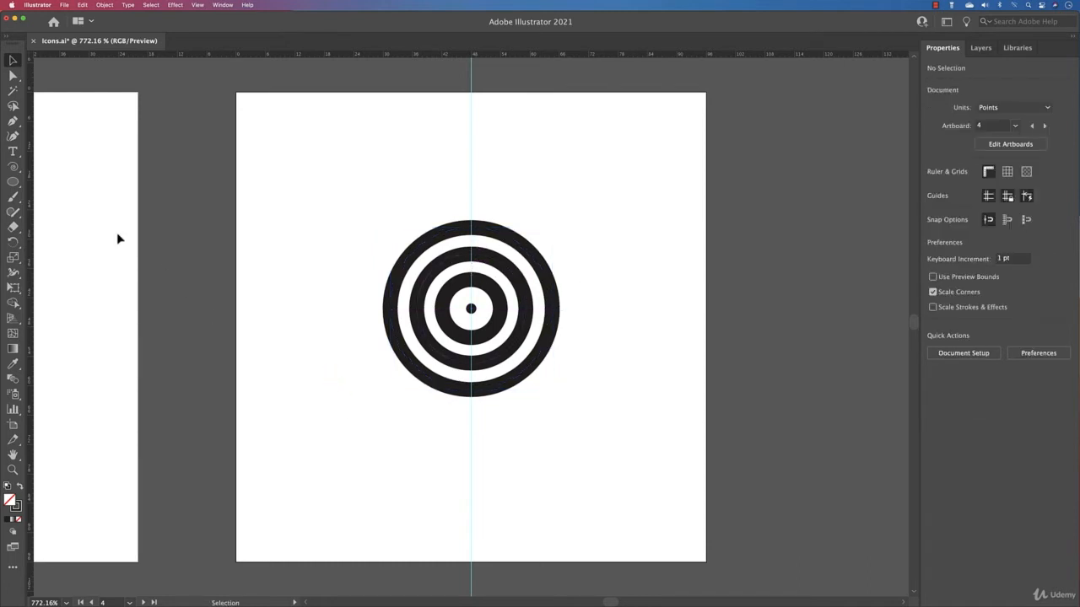
Step: Create a 3-sided polygon with a radius of 20.8514 pt beside the rings
{"action": "left_click_drag", "start_coordinate": [13, 181], "coordinate": [69, 227]}
{"action": "left_click", "coordinate": [307, 228]}
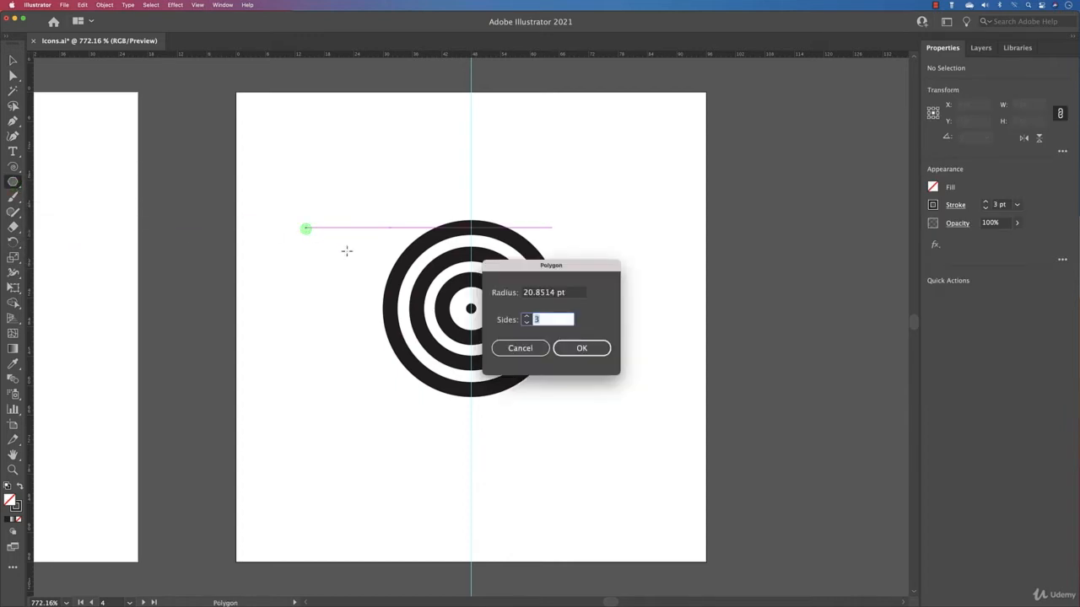
{"action": "left_click", "coordinate": [572, 349]}
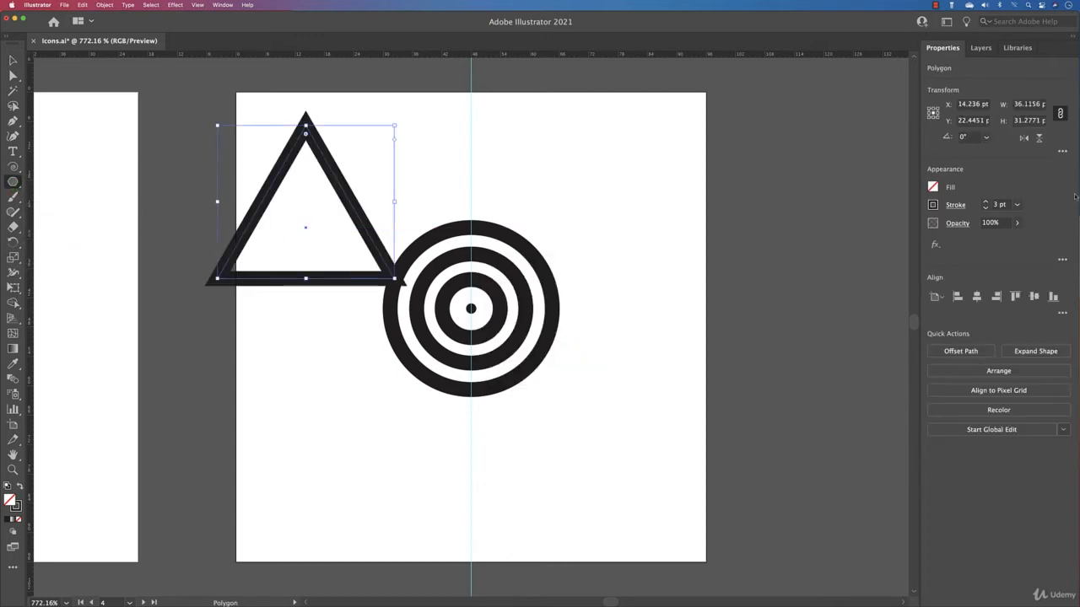
Step: Reduce the triangle's stroke weight to 0.25 pt
{"action": "left_click", "coordinate": [984, 209]}
{"action": "left_click", "coordinate": [985, 209]}
{"action": "left_click", "coordinate": [984, 209]}
{"action": "left_click", "coordinate": [985, 209]}
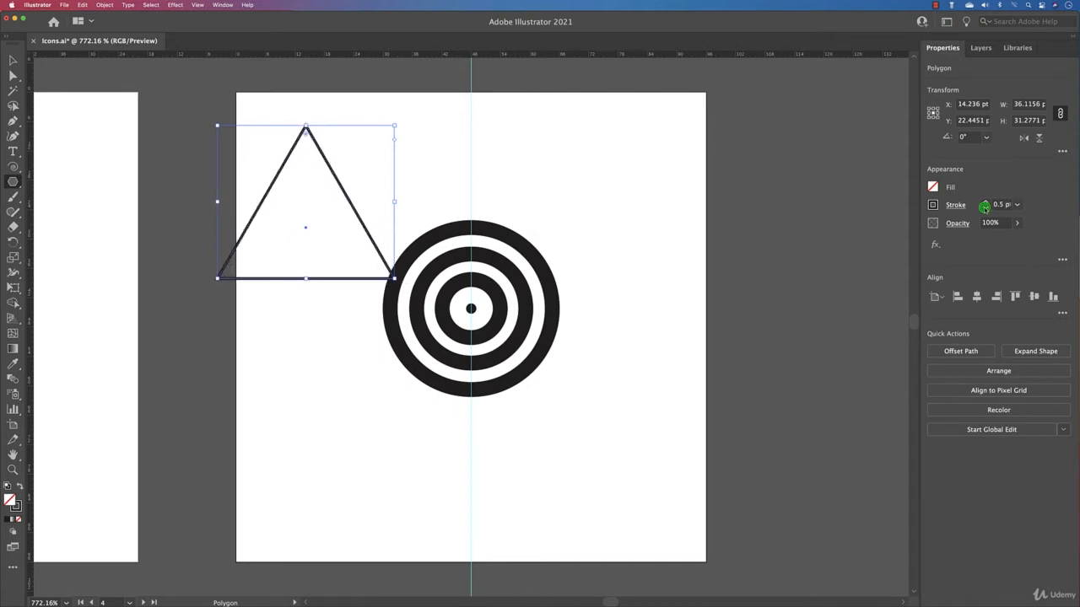
{"action": "left_click", "coordinate": [984, 209]}
{"action": "left_click", "coordinate": [984, 207]}
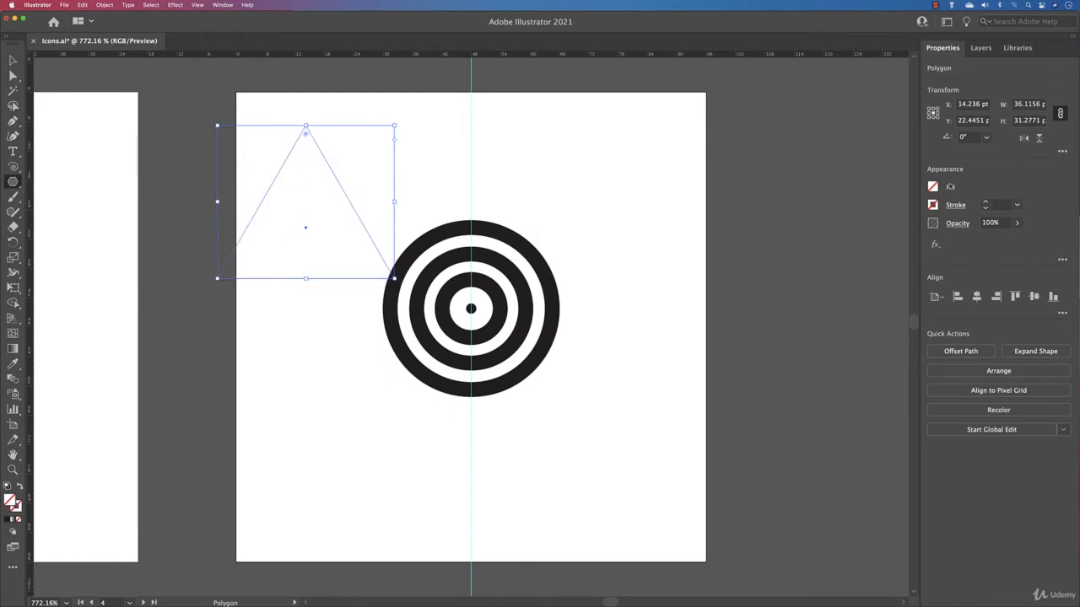
{"action": "left_click", "coordinate": [985, 202]}
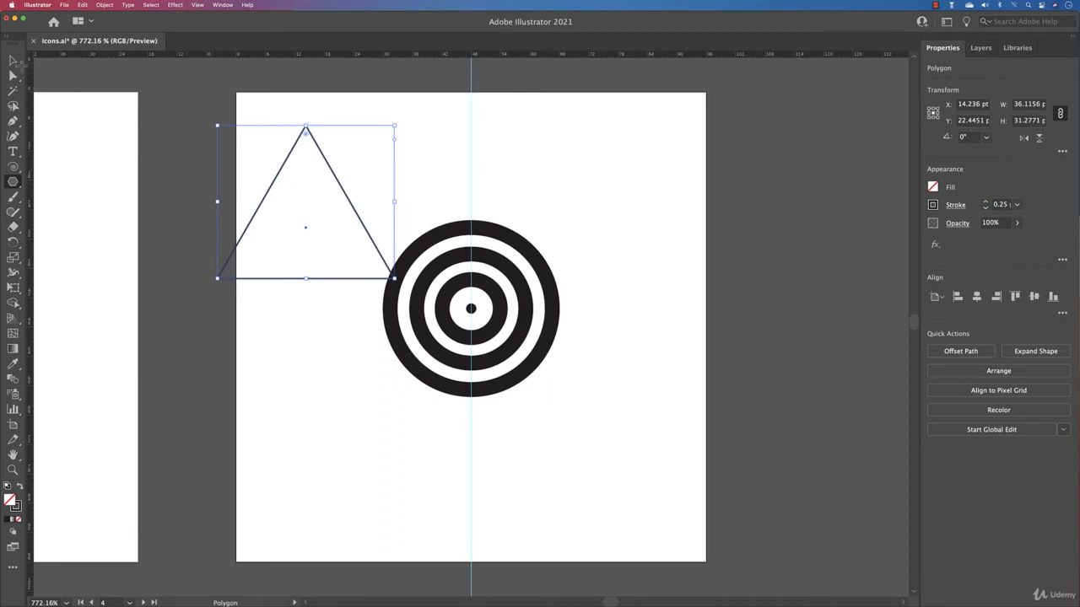
Step: Rotate the triangle 180° and move it onto the guide so its tip lies just below the central dot
{"action": "key", "text": "v"}
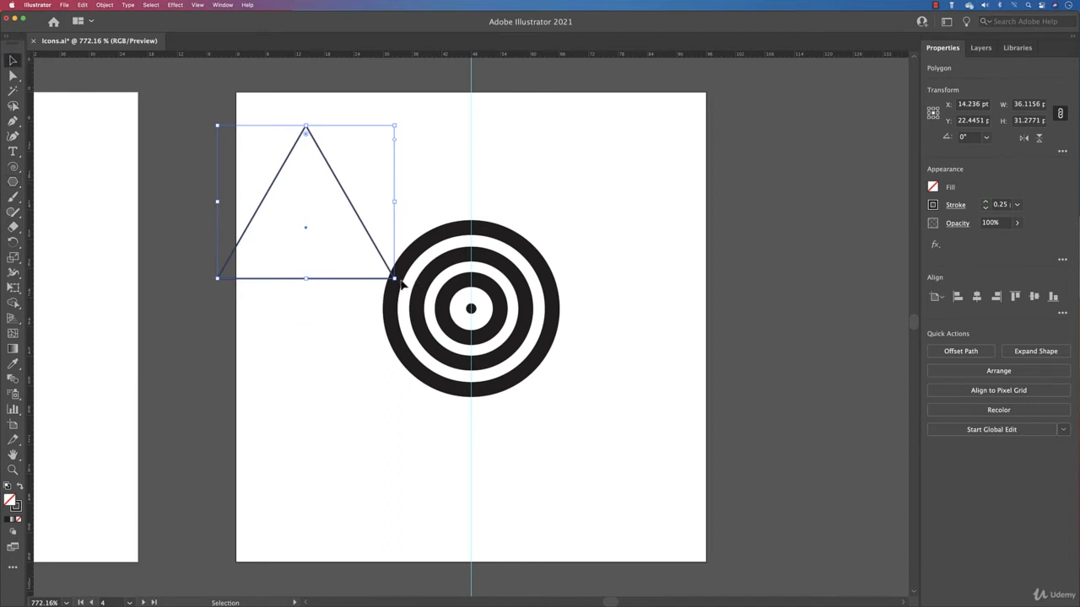
{"action": "left_click_drag", "start_coordinate": [394, 283], "coordinate": [239, 175]}
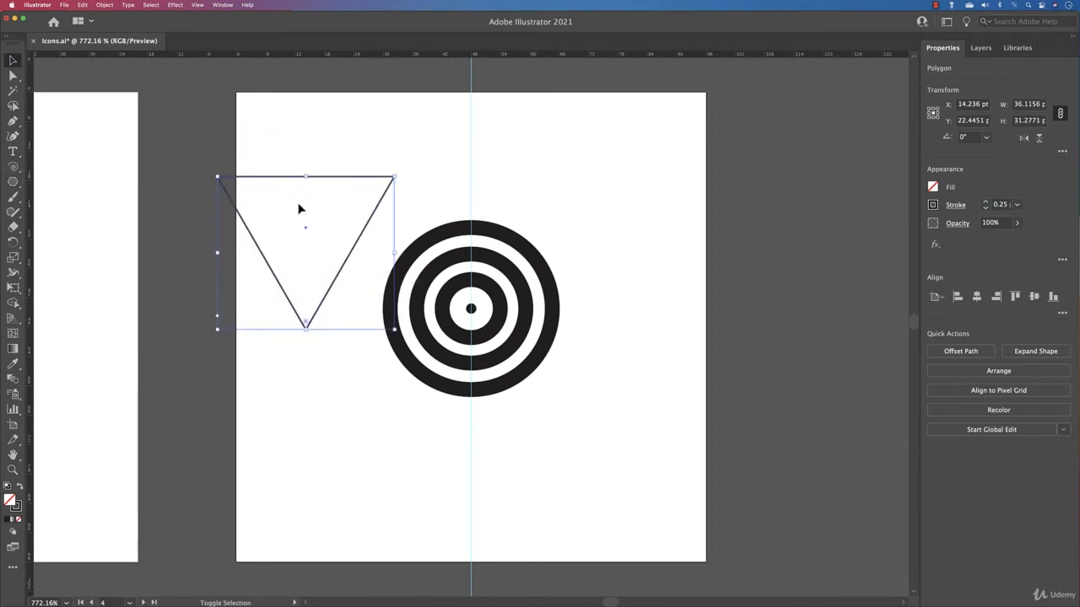
{"action": "left_click_drag", "start_coordinate": [305, 228], "coordinate": [472, 227]}
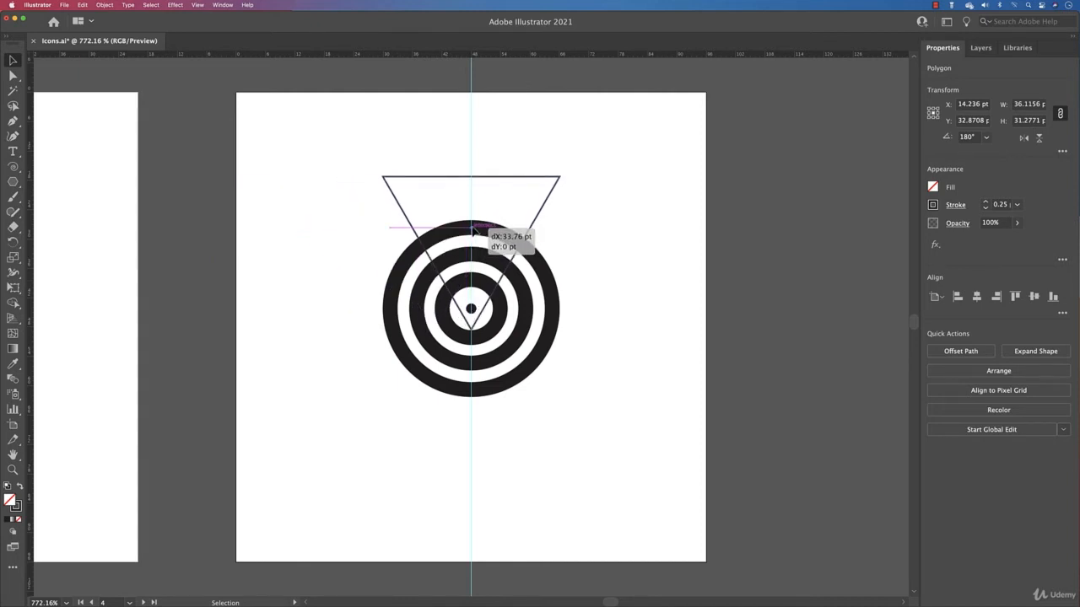
{"action": "left_click_drag", "start_coordinate": [474, 225], "coordinate": [474, 226]}
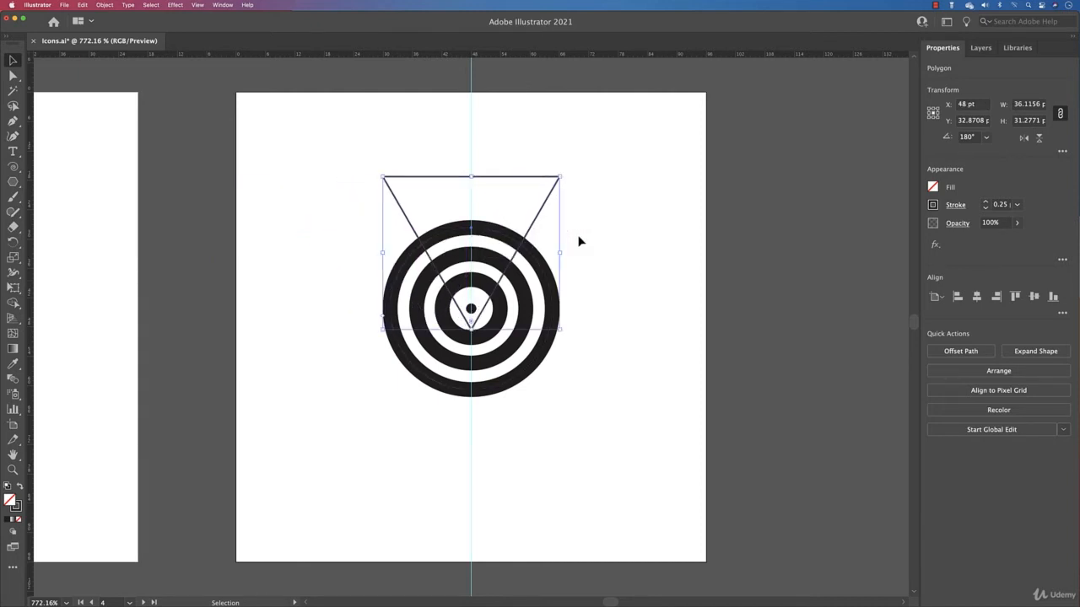
Step: Select the triangle with the dot and all rings, and make a clipping mask from them
{"action": "left_click_drag", "start_coordinate": [584, 235], "coordinate": [540, 428]}
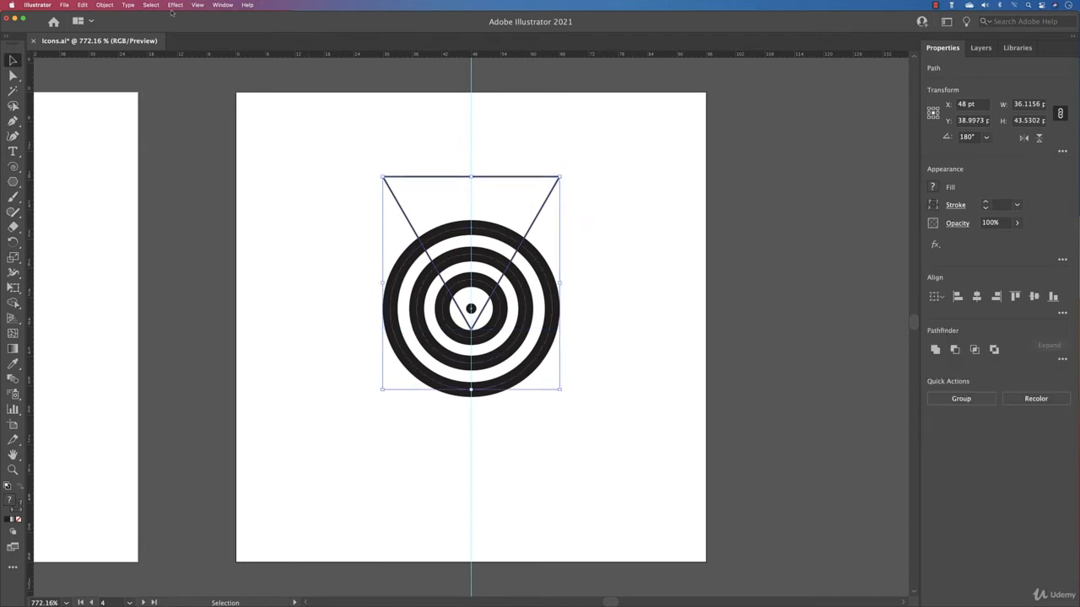
{"action": "left_click", "coordinate": [104, 5]}
{"action": "mouse_move", "coordinate": [160, 314]}
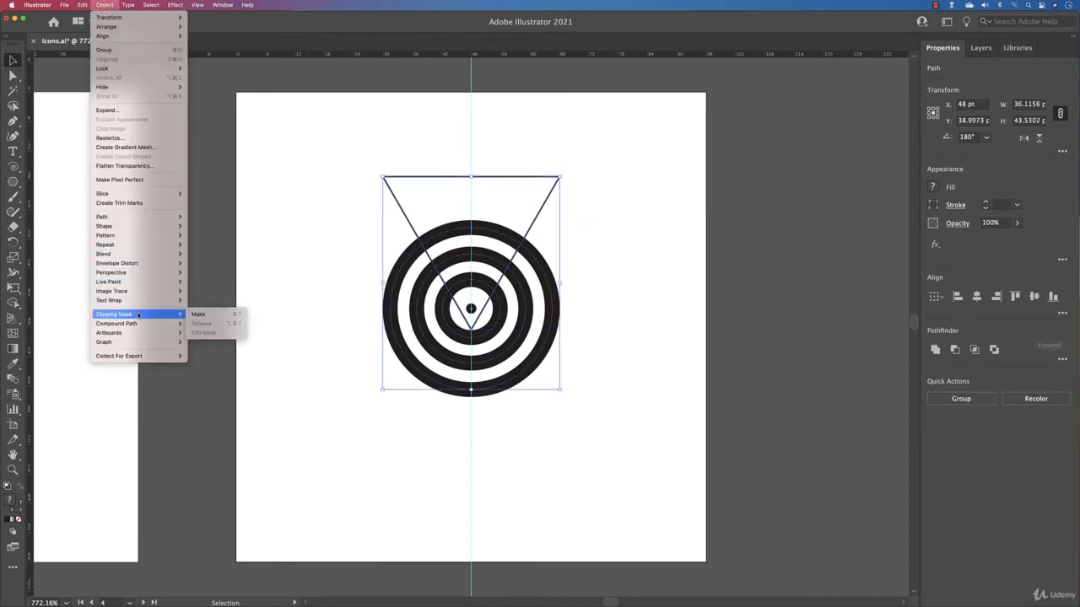
{"action": "left_click", "coordinate": [234, 313]}
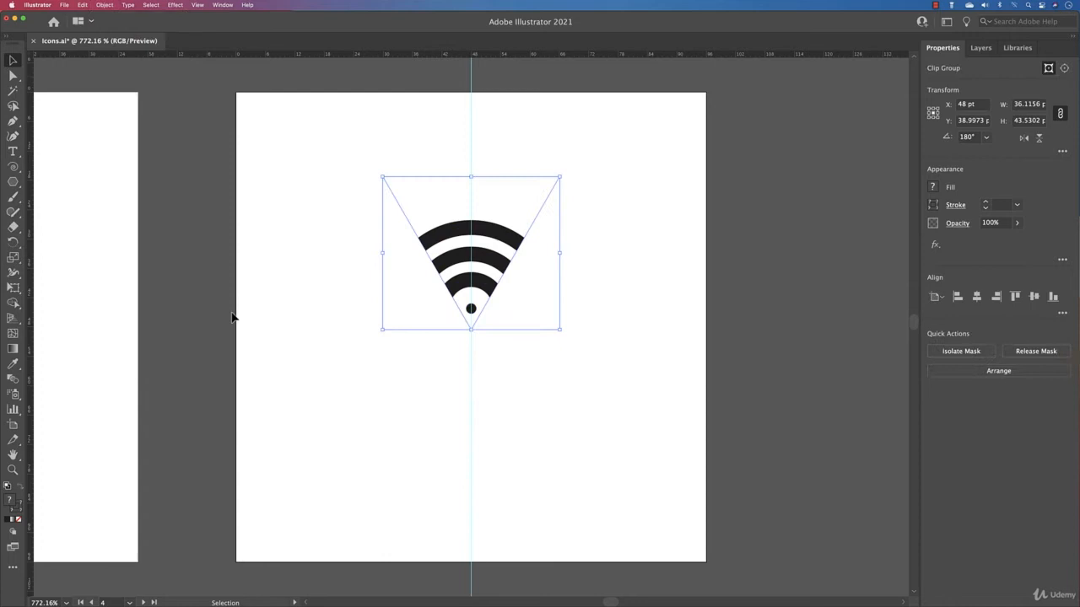
{"action": "left_click", "coordinate": [289, 304]}
Step: Turn on Scale Strokes & Effects and enlarge the clipped icon proportionally to about 63 pt wide around its centre
{"action": "left_click_drag", "start_coordinate": [432, 173], "coordinate": [599, 350]}
{"action": "left_click", "coordinate": [781, 357]}
{"action": "left_click", "coordinate": [949, 308]}
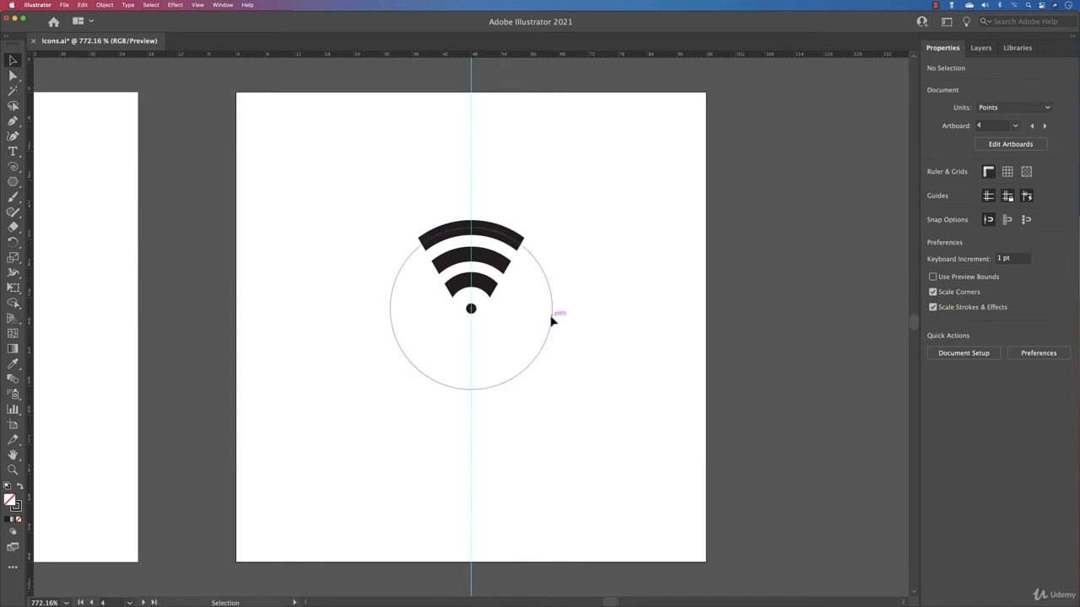
{"action": "left_click_drag", "start_coordinate": [360, 233], "coordinate": [620, 429]}
{"action": "left_click", "coordinate": [617, 433]}
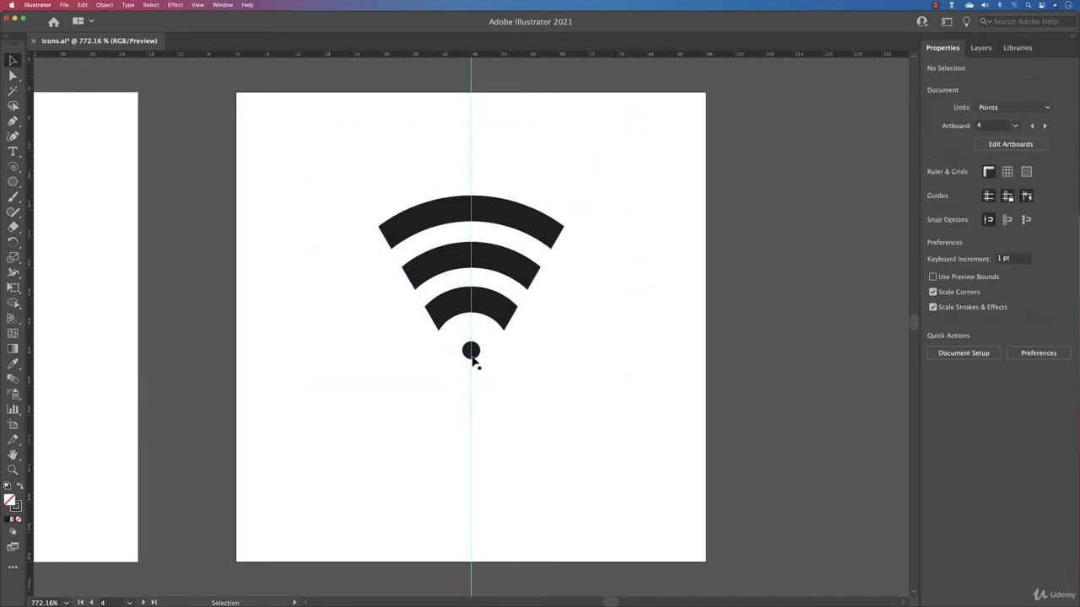
Step: Isolate the clip group, enlarge the dot around its centre to nearly fill the space under the arcs, and exit isolation
{"action": "left_click", "coordinate": [471, 353]}
{"action": "double_click", "coordinate": [472, 358]}
{"action": "left_click", "coordinate": [472, 352]}
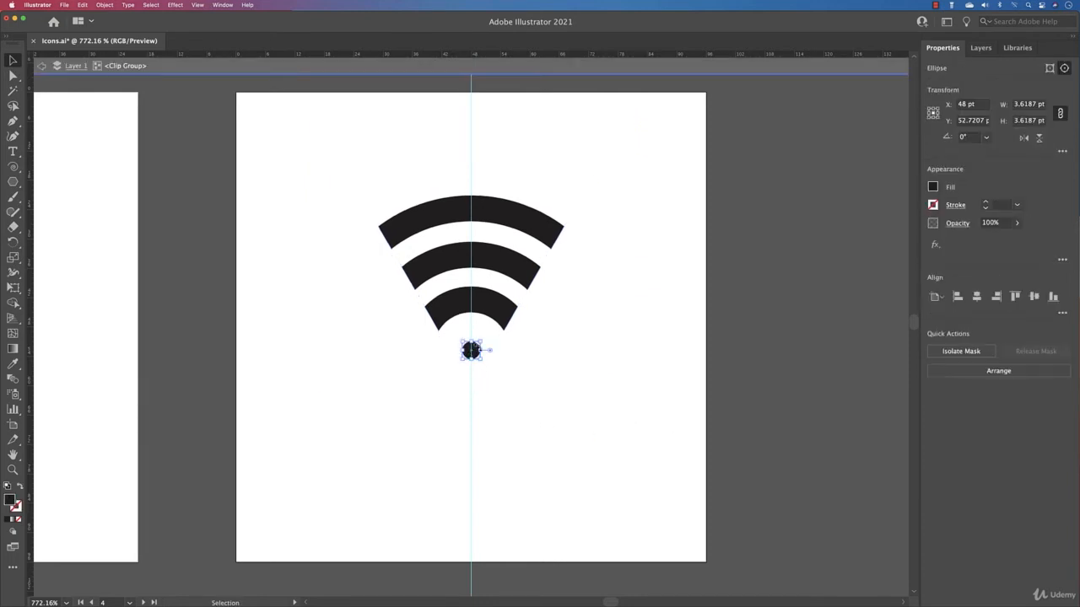
{"action": "left_click_drag", "start_coordinate": [484, 339], "coordinate": [496, 340]}
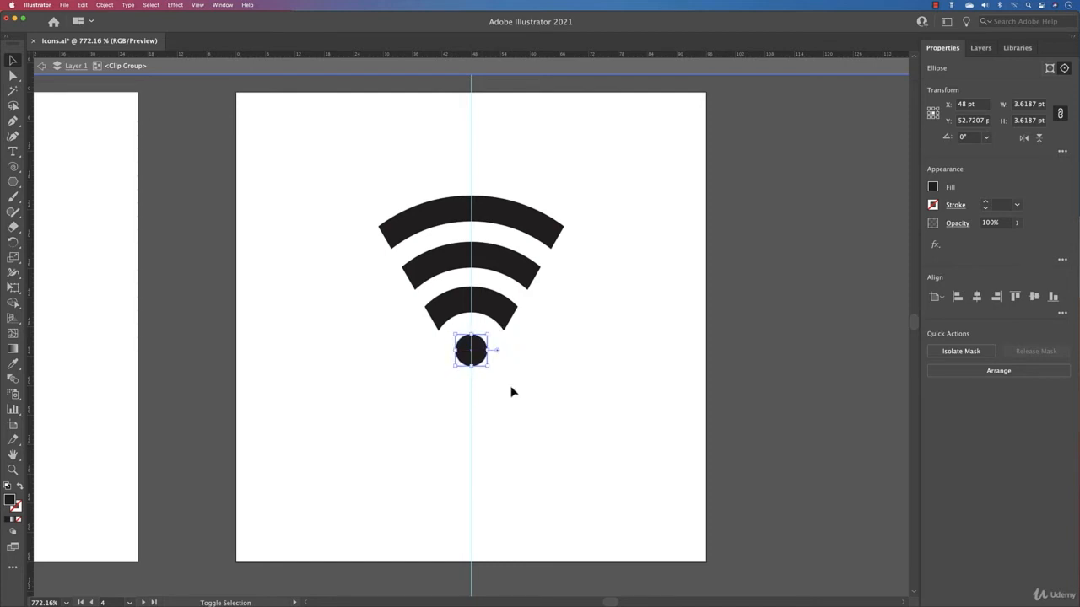
{"action": "double_click", "coordinate": [530, 439]}
{"action": "left_click", "coordinate": [564, 372]}
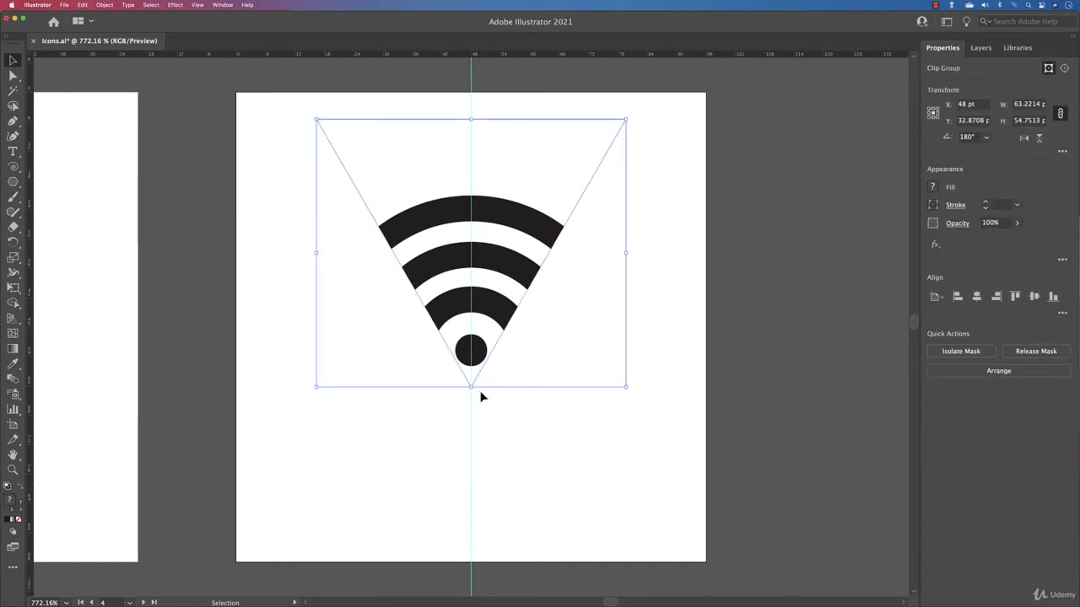
{"action": "left_click", "coordinate": [529, 415]}
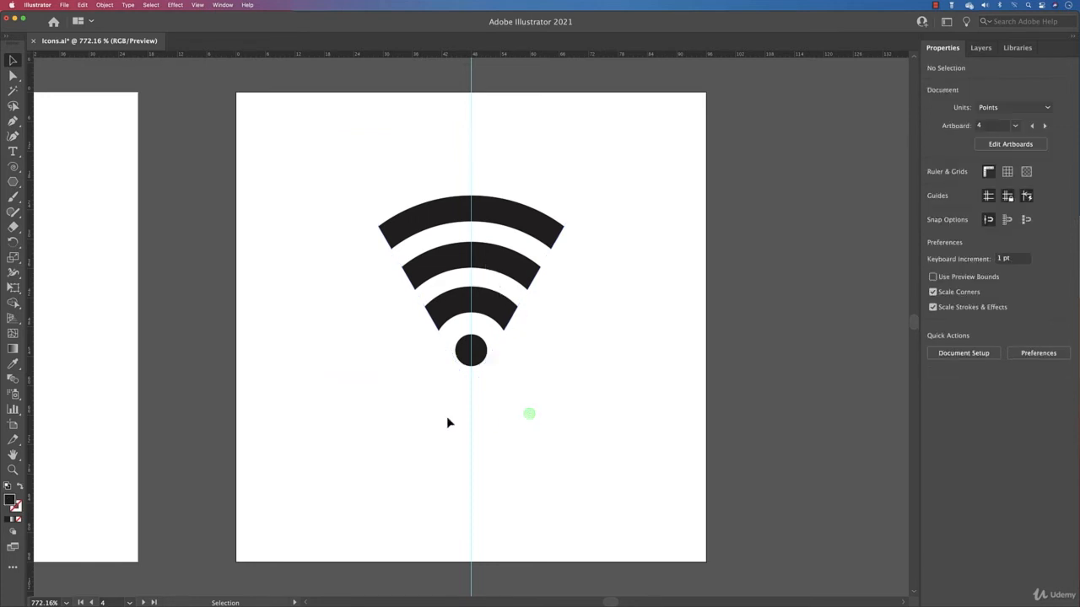
Step: Duplicate the Wi-Fi icon onto the empty canvas to the right of the artboard
{"action": "left_click_drag", "start_coordinate": [428, 384], "coordinate": [599, 68]}
{"action": "left_click_drag", "start_coordinate": [492, 262], "coordinate": [532, 276]}
{"action": "key", "text": "space"}
{"action": "left_click", "coordinate": [675, 291]}
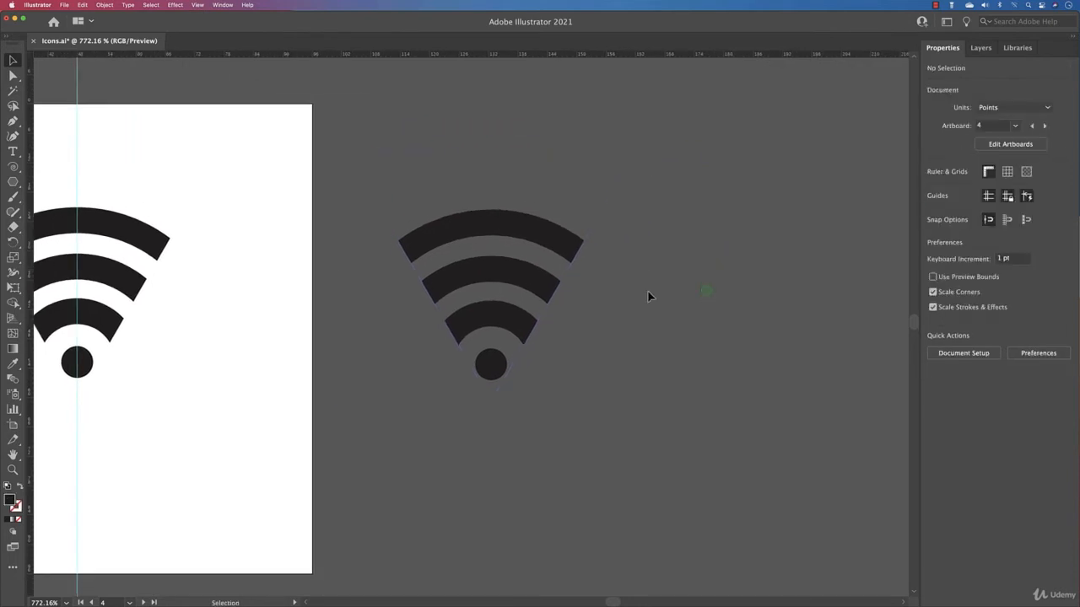
Step: Draw a circle about 59 pt wide around the duplicated Wi-Fi icon, remove its fill, and adjust its position to enclose the icon
{"action": "left_click_drag", "start_coordinate": [13, 180], "coordinate": [55, 211]}
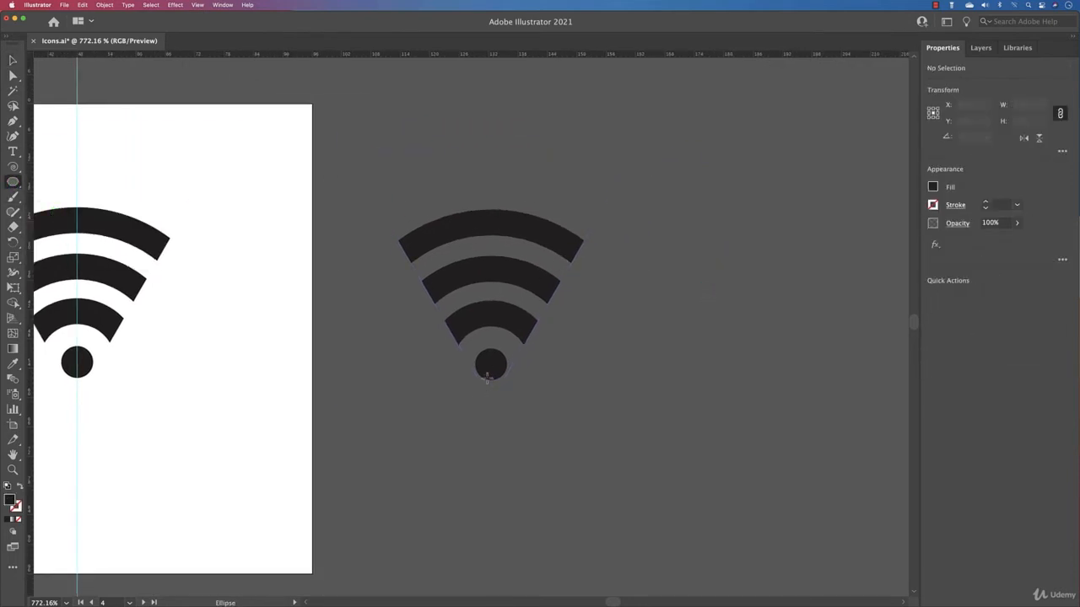
{"action": "mouse_move", "coordinate": [362, 171]}
{"action": "left_mouse_down"}
{"action": "mouse_move", "coordinate": [448, 292]}
{"action": "mouse_move", "coordinate": [655, 446]}
{"action": "mouse_move", "coordinate": [639, 437]}
{"action": "left_mouse_up"}
{"action": "left_click", "coordinate": [932, 186]}
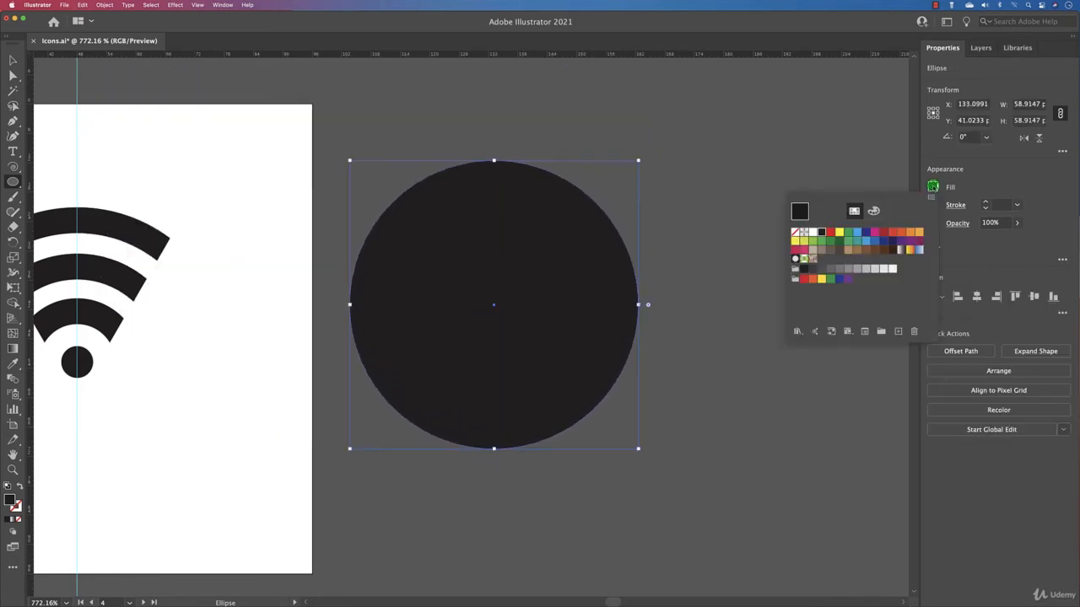
{"action": "left_click", "coordinate": [797, 233]}
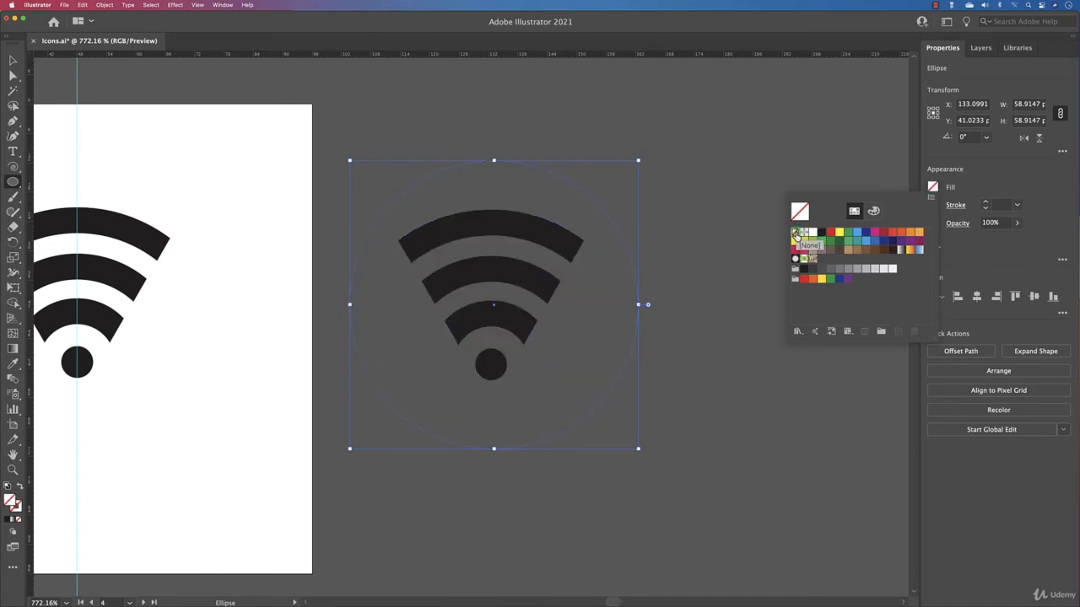
{"action": "left_click", "coordinate": [987, 205]}
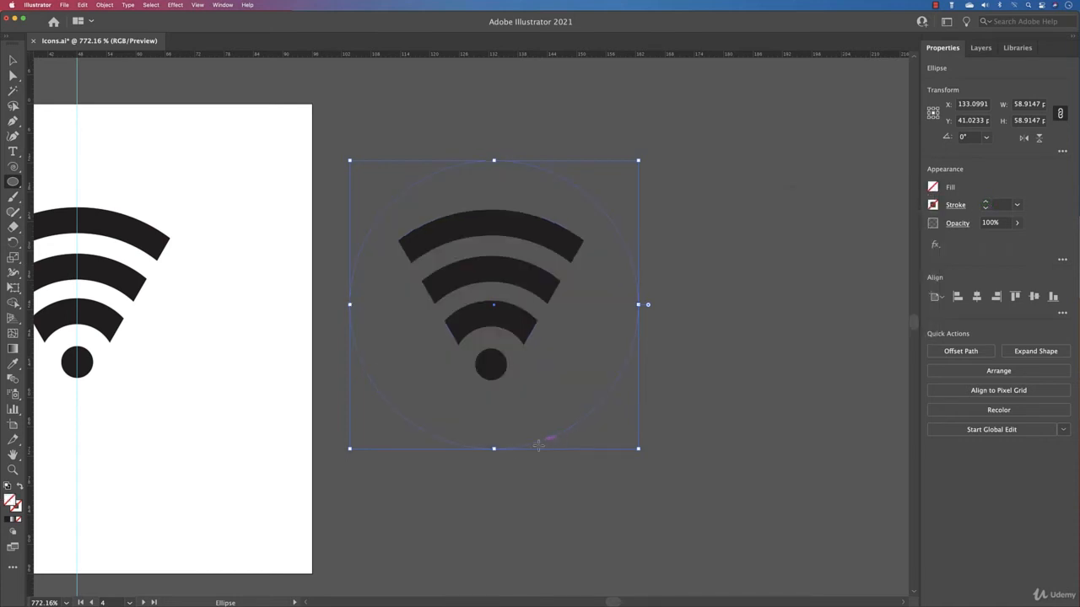
{"action": "left_click_drag", "start_coordinate": [494, 308], "coordinate": [495, 302]}
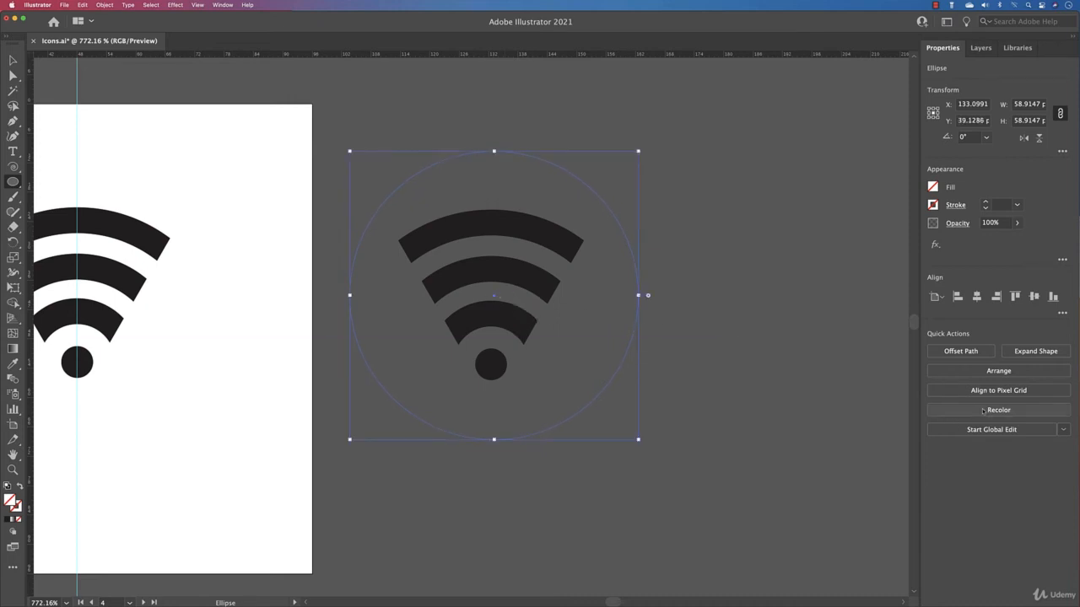
Step: Send the new circle behind all other artwork and deselect it
{"action": "left_click", "coordinate": [1023, 373]}
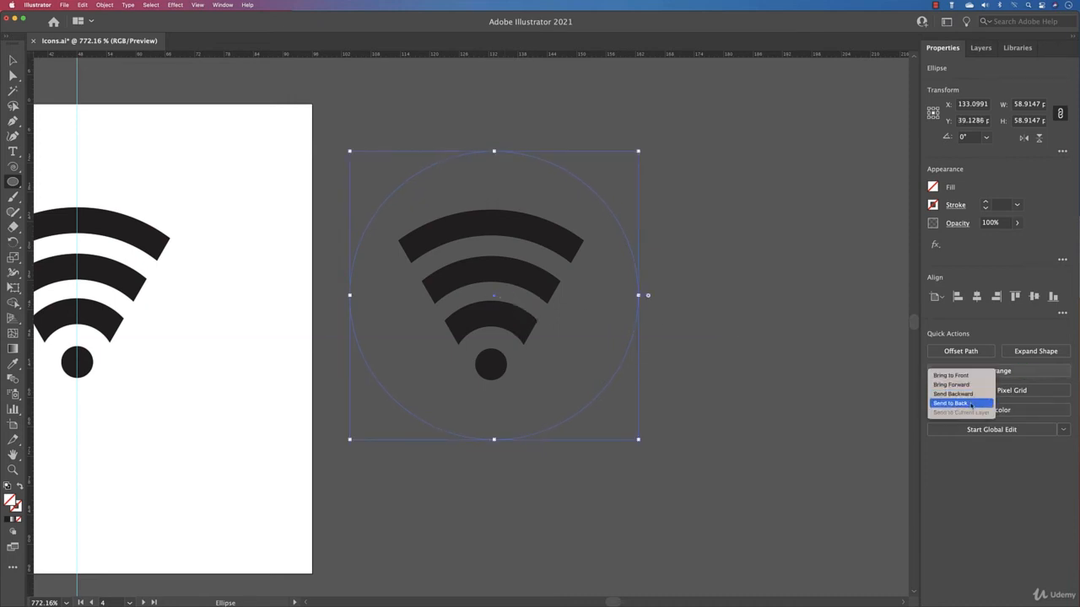
{"action": "left_click", "coordinate": [970, 404]}
{"action": "key", "text": "v"}
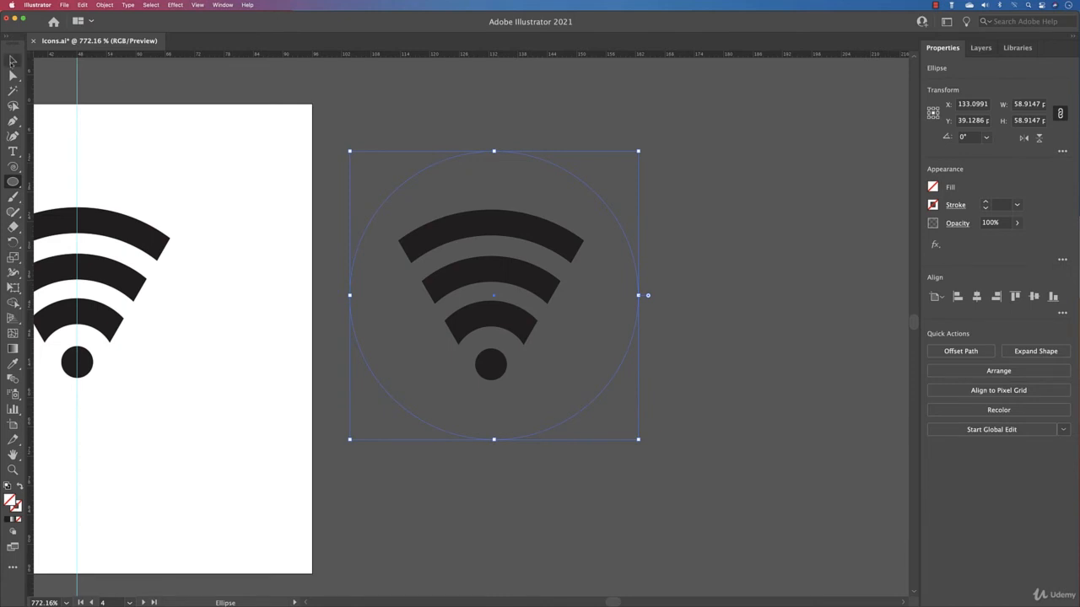
{"action": "left_click", "coordinate": [754, 261]}
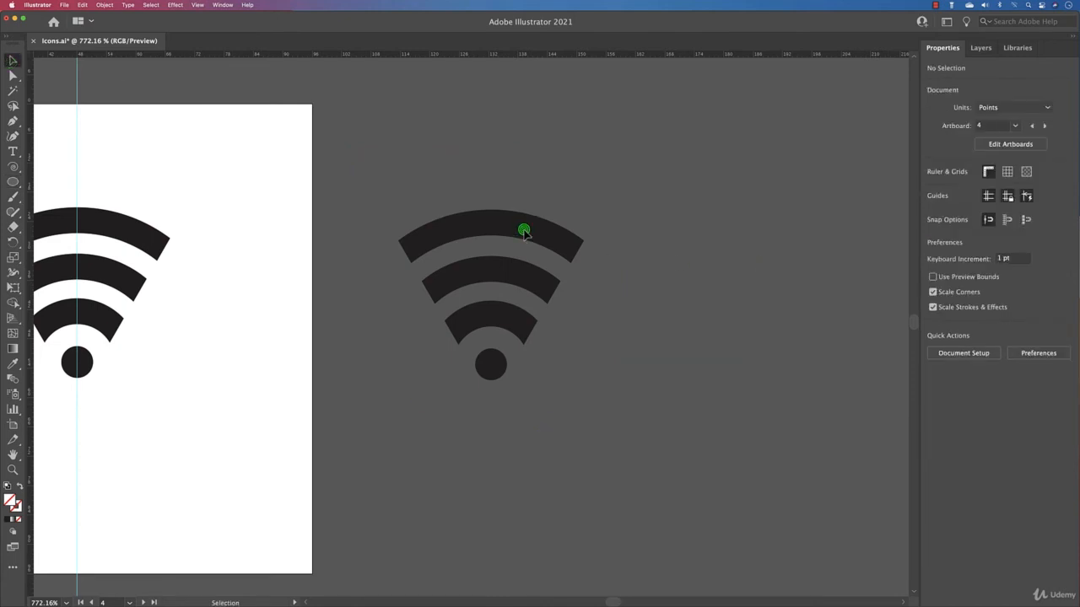
Step: Isolate the duplicated icon's clip group and set the stroke of its three rings to white
{"action": "double_click", "coordinate": [490, 224]}
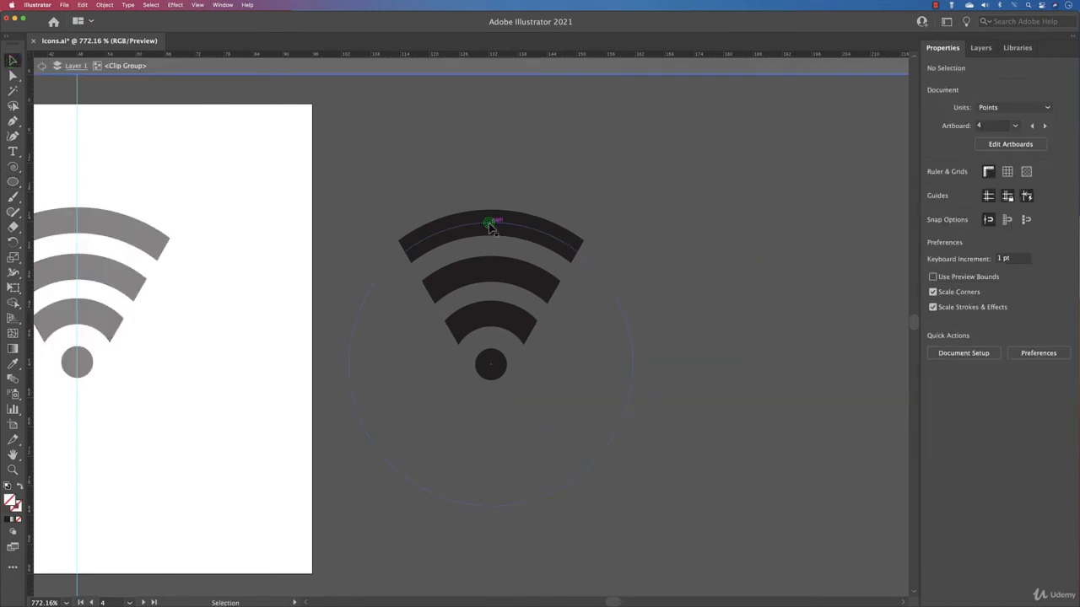
{"action": "left_click", "coordinate": [489, 223]}
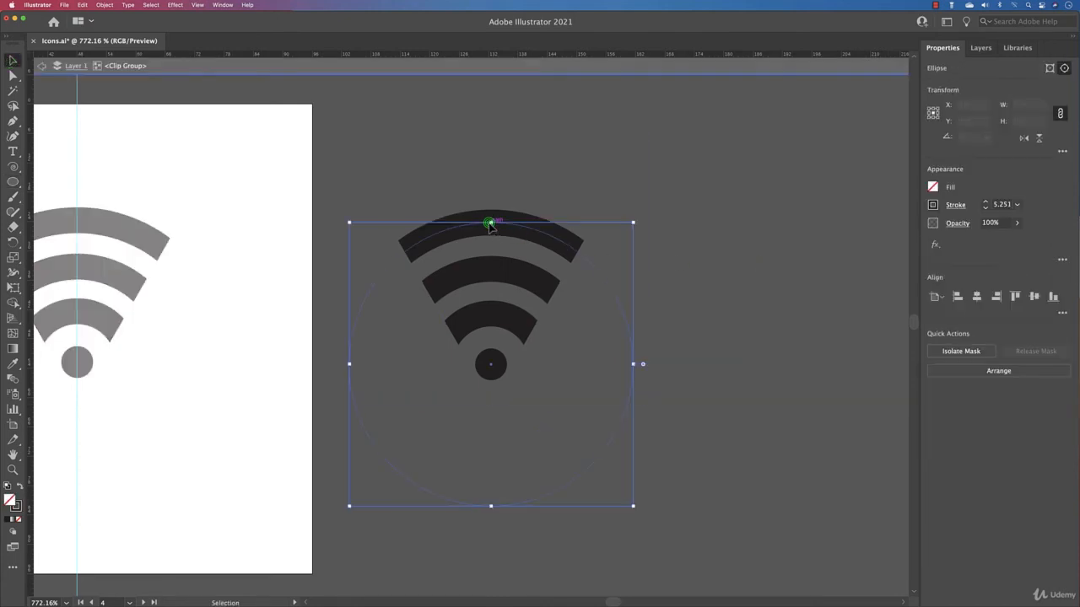
{"action": "left_click", "coordinate": [495, 270], "text": "shift"}
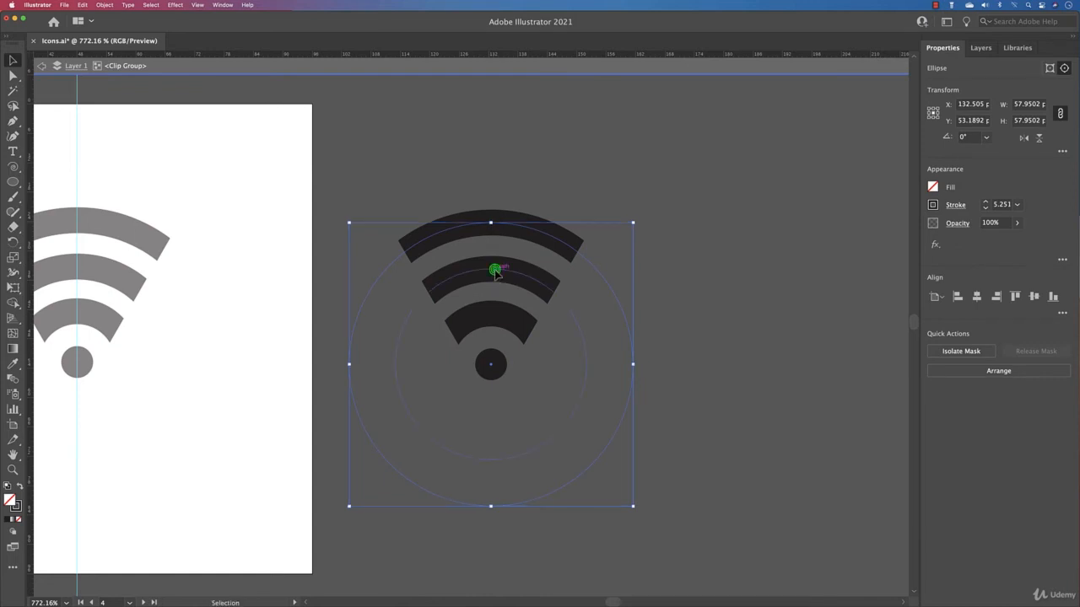
{"action": "left_click", "coordinate": [492, 315], "text": "shift"}
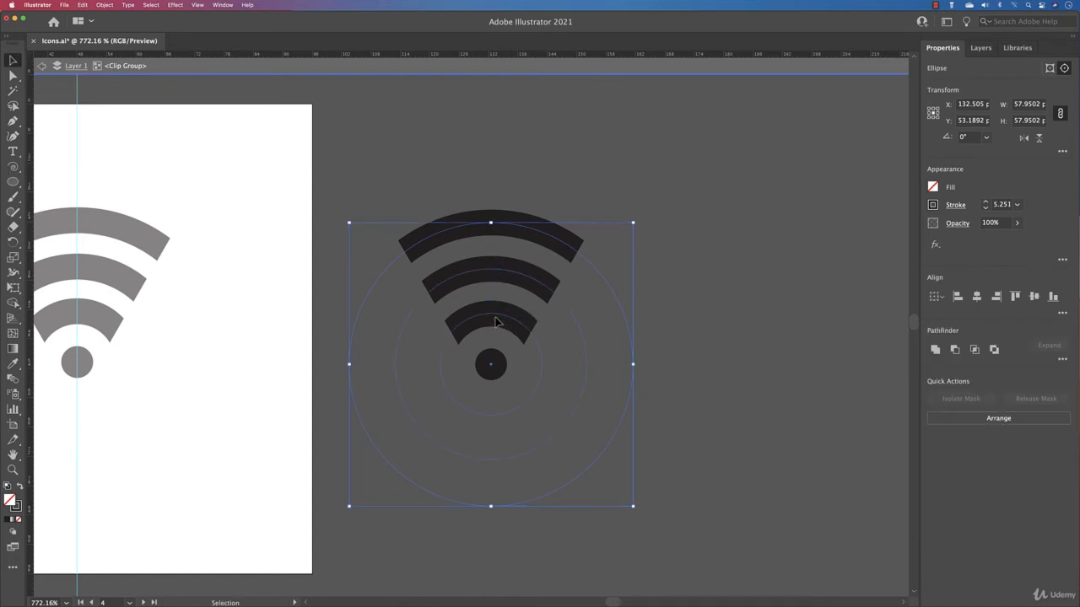
{"action": "left_click", "coordinate": [933, 205]}
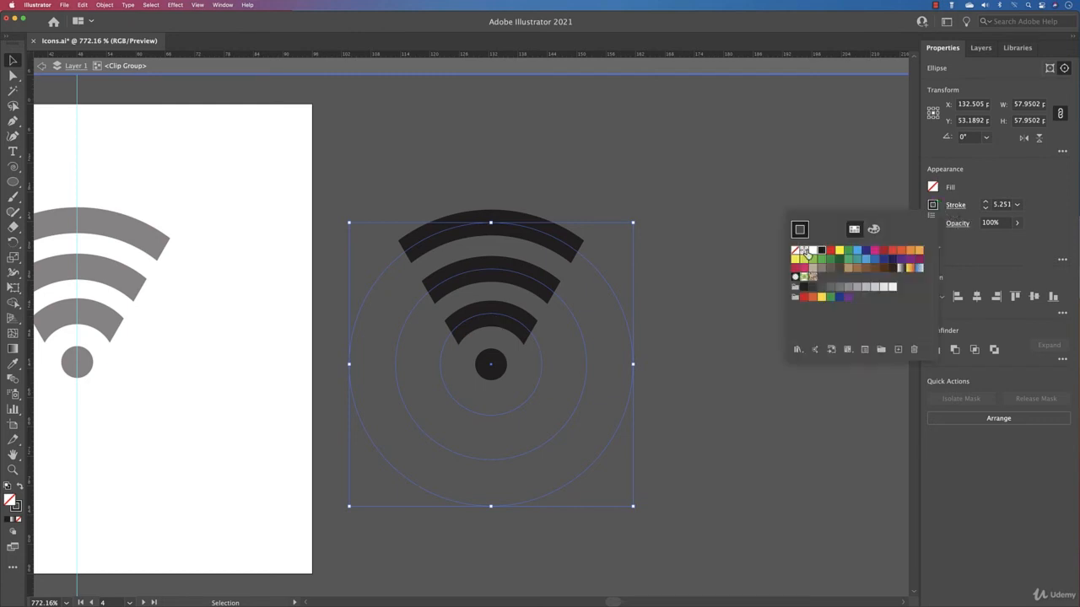
{"action": "left_click", "coordinate": [811, 250]}
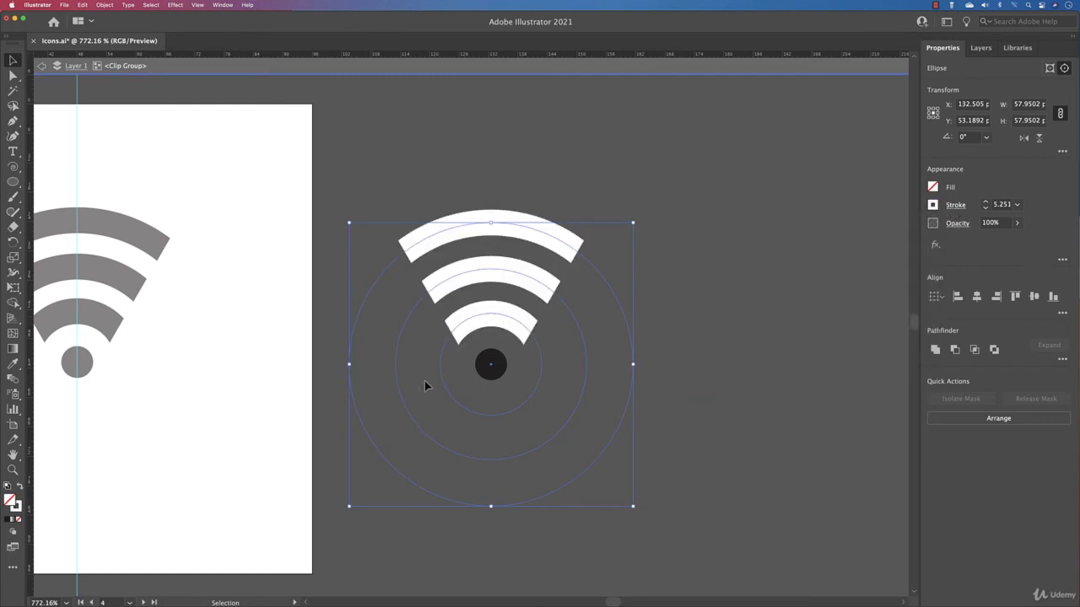
Step: Fill the duplicated icon's dot with white and exit isolation
{"action": "left_click", "coordinate": [489, 363]}
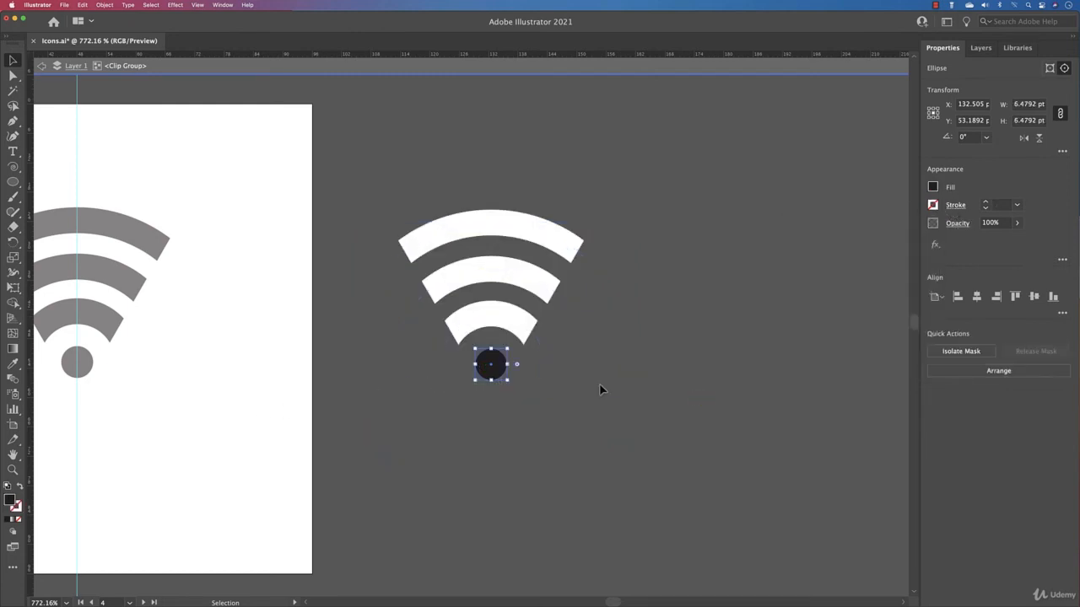
{"action": "left_click", "coordinate": [933, 186]}
{"action": "left_click", "coordinate": [813, 235]}
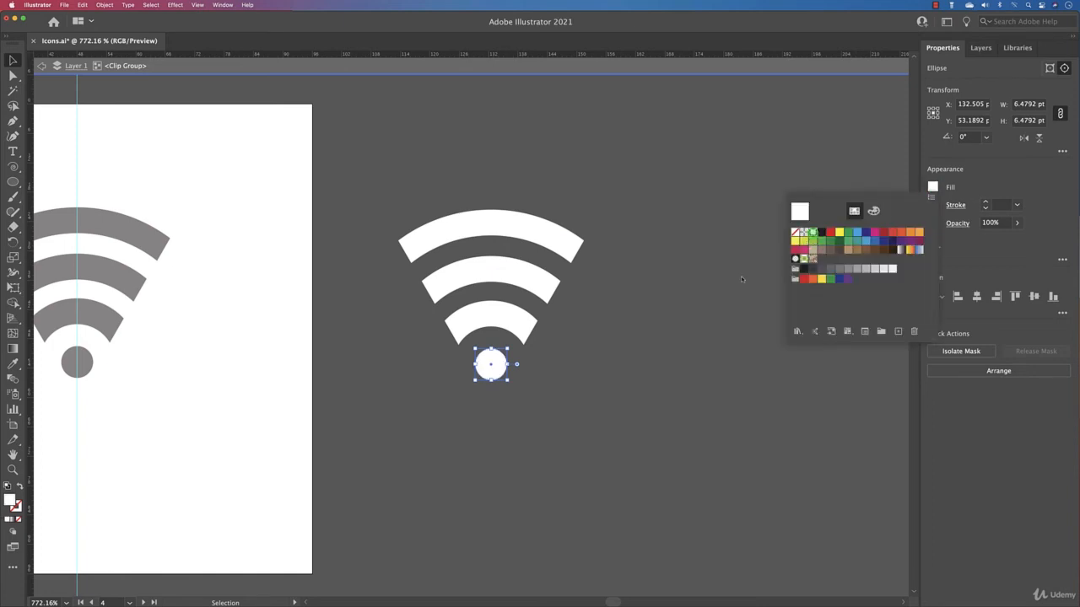
{"action": "left_click", "coordinate": [667, 395]}
{"action": "left_click", "coordinate": [667, 395]}
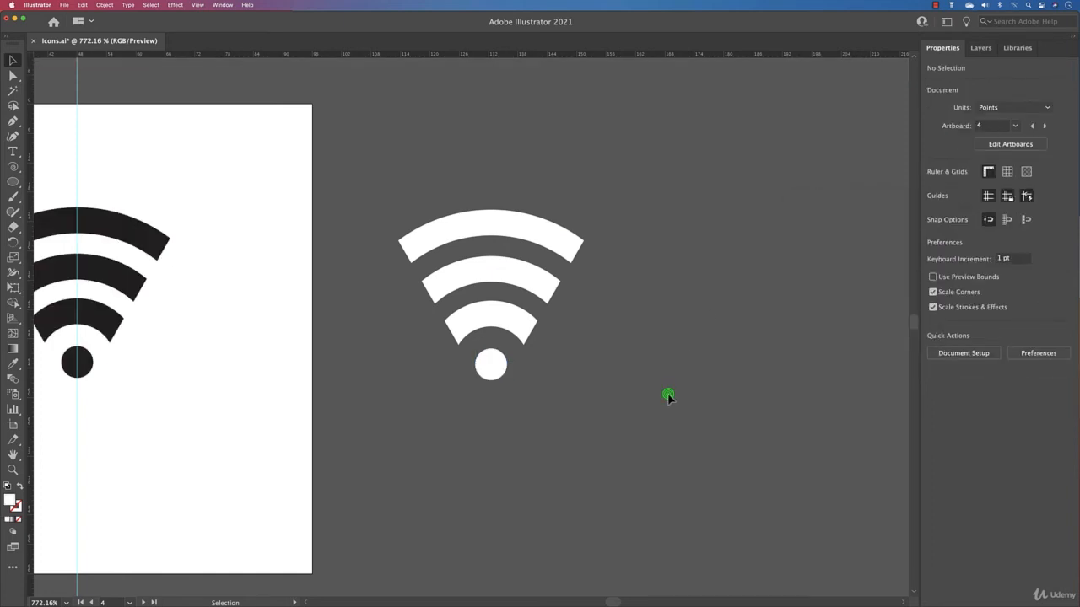
Step: Fill the large circle behind the white Wi-Fi icon with black
{"action": "left_click", "coordinate": [566, 193]}
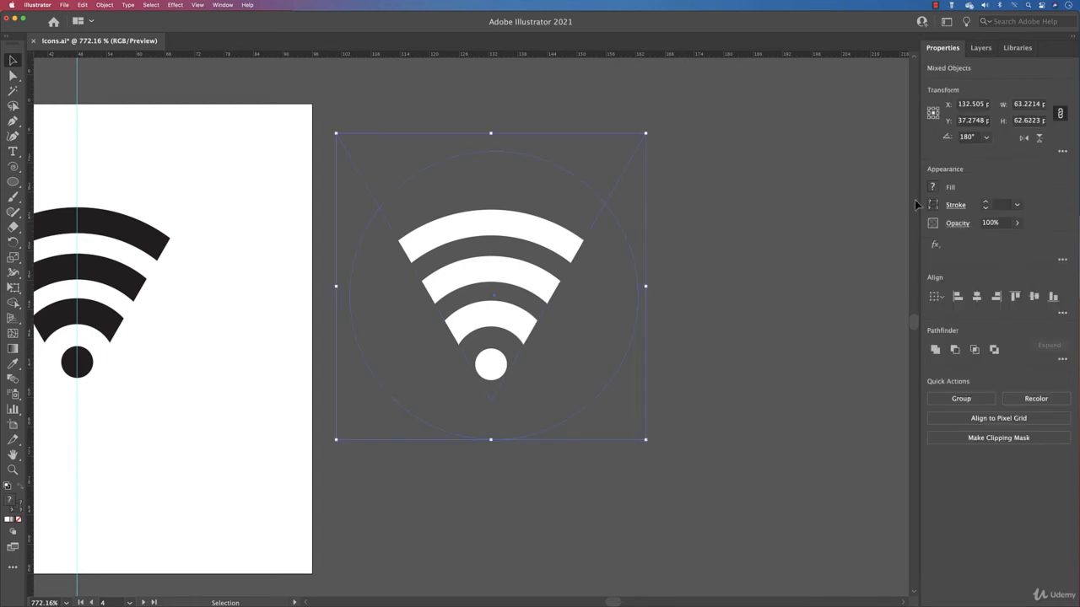
{"action": "left_click", "coordinate": [749, 234]}
{"action": "left_click", "coordinate": [609, 386]}
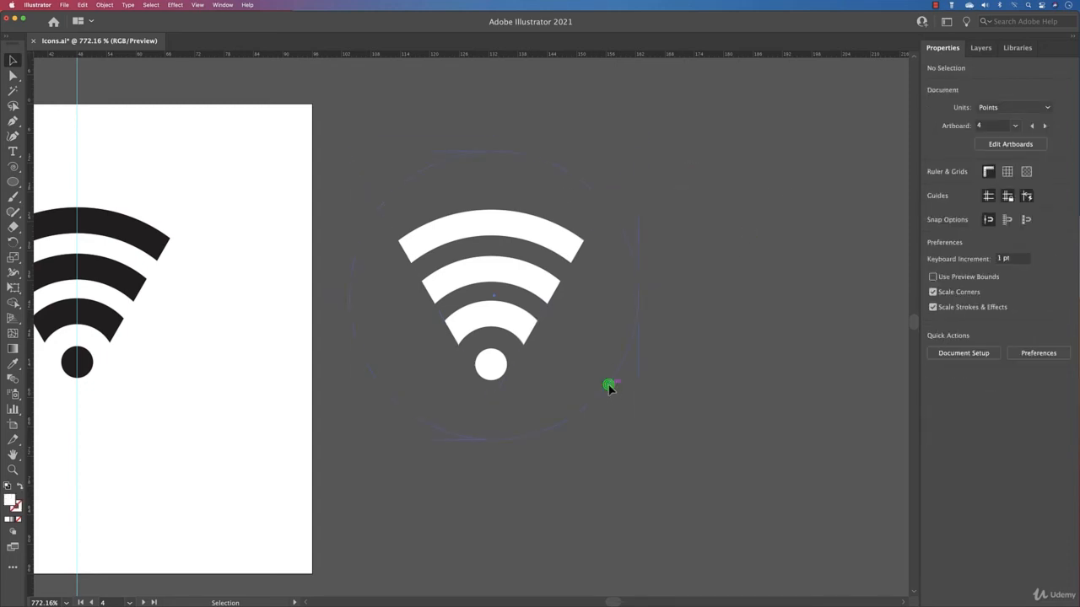
{"action": "left_click", "coordinate": [932, 186]}
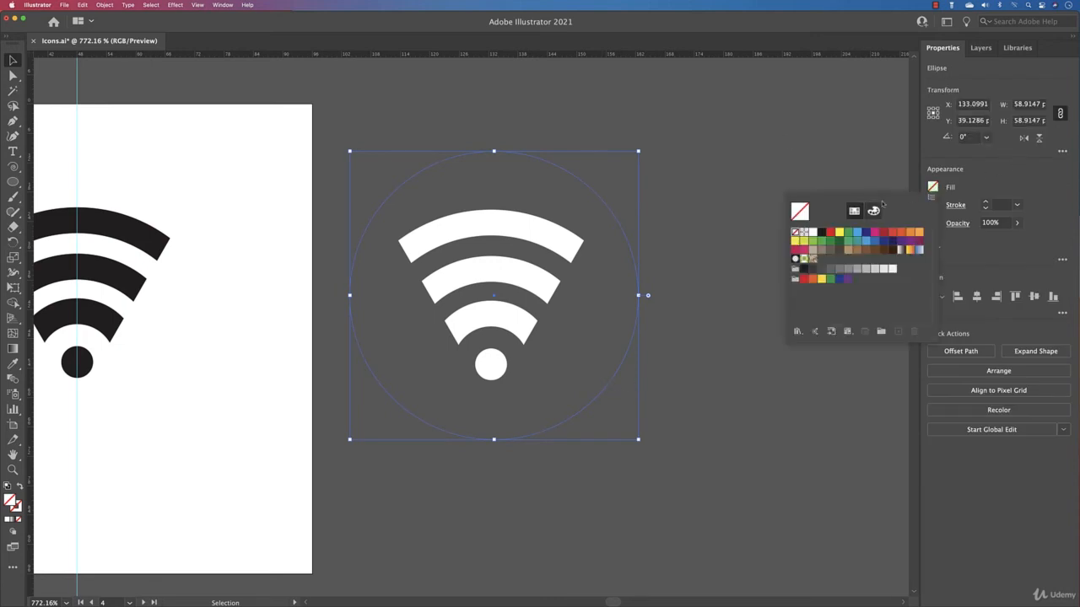
{"action": "left_click", "coordinate": [822, 232]}
{"action": "left_click", "coordinate": [727, 377]}
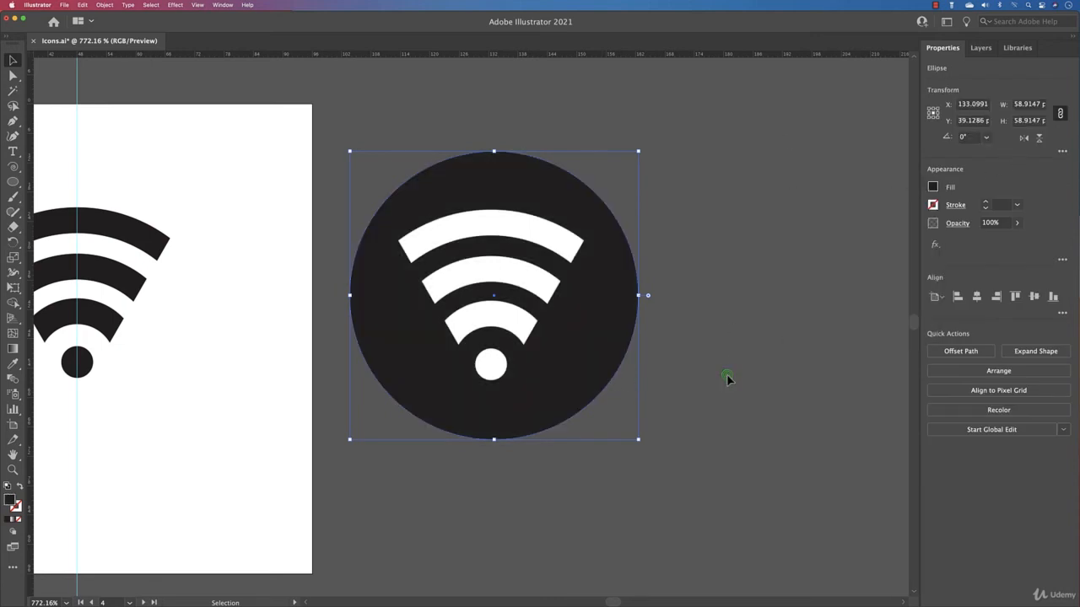
{"action": "left_click", "coordinate": [725, 377]}
Step: Move the original black Wi-Fi icon about 3.27 pt straight down along the artboard's vertical guide
{"action": "left_click_drag", "start_coordinate": [687, 277], "coordinate": [832, 250]}
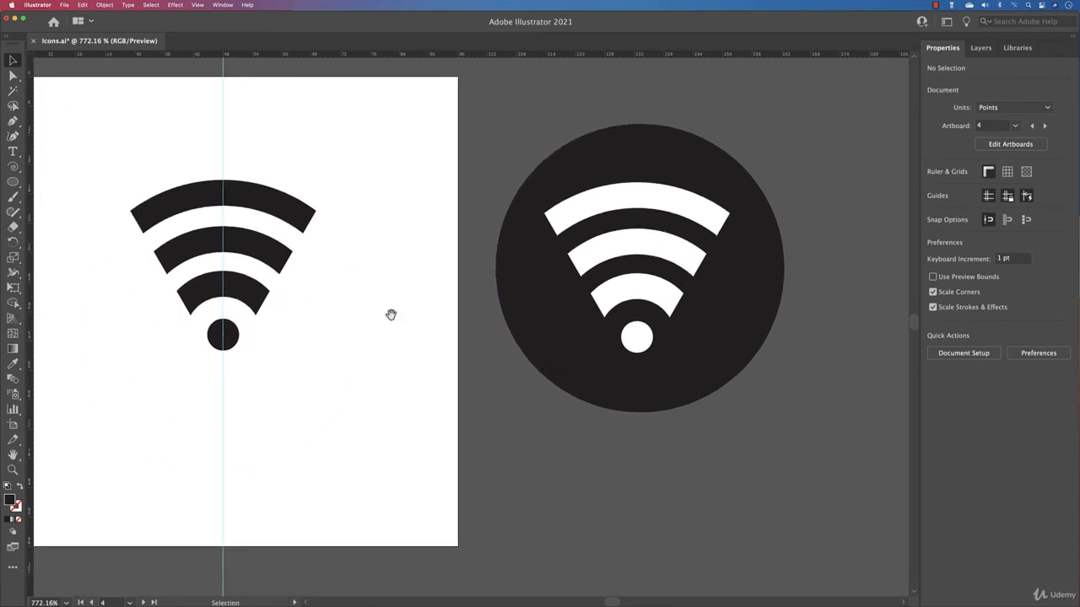
{"action": "left_click_drag", "start_coordinate": [380, 313], "coordinate": [530, 312]}
{"action": "left_click_drag", "start_coordinate": [528, 192], "coordinate": [256, 410]}
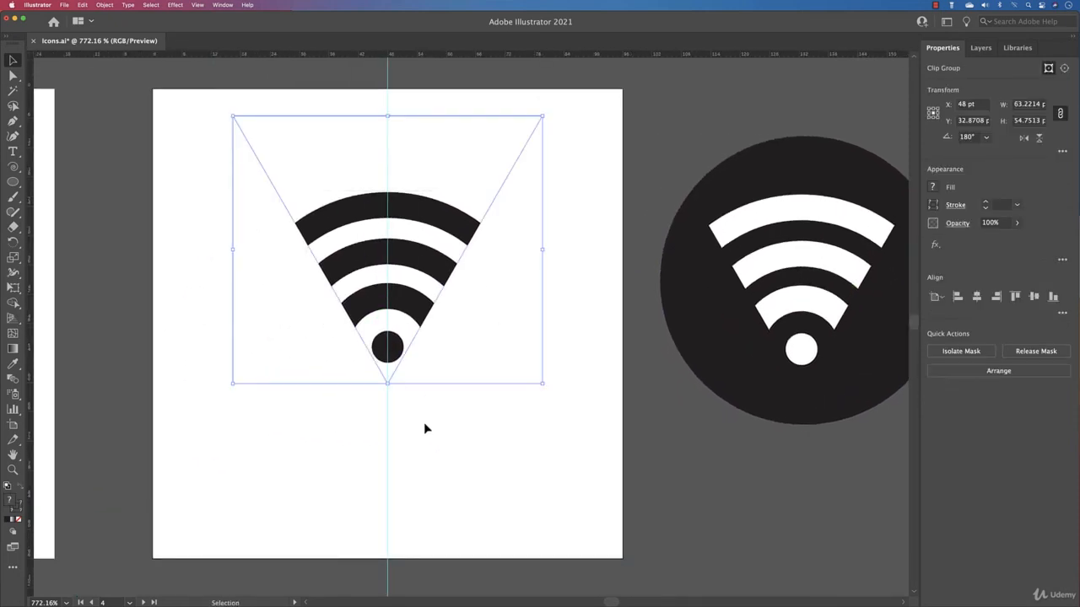
{"action": "mouse_move", "coordinate": [387, 347]}
{"action": "left_mouse_down"}
{"action": "mouse_move", "coordinate": [326, 329]}
{"action": "mouse_move", "coordinate": [283, 291]}
{"action": "mouse_move", "coordinate": [346, 315]}
{"action": "mouse_move", "coordinate": [390, 362]}
{"action": "left_mouse_up"}
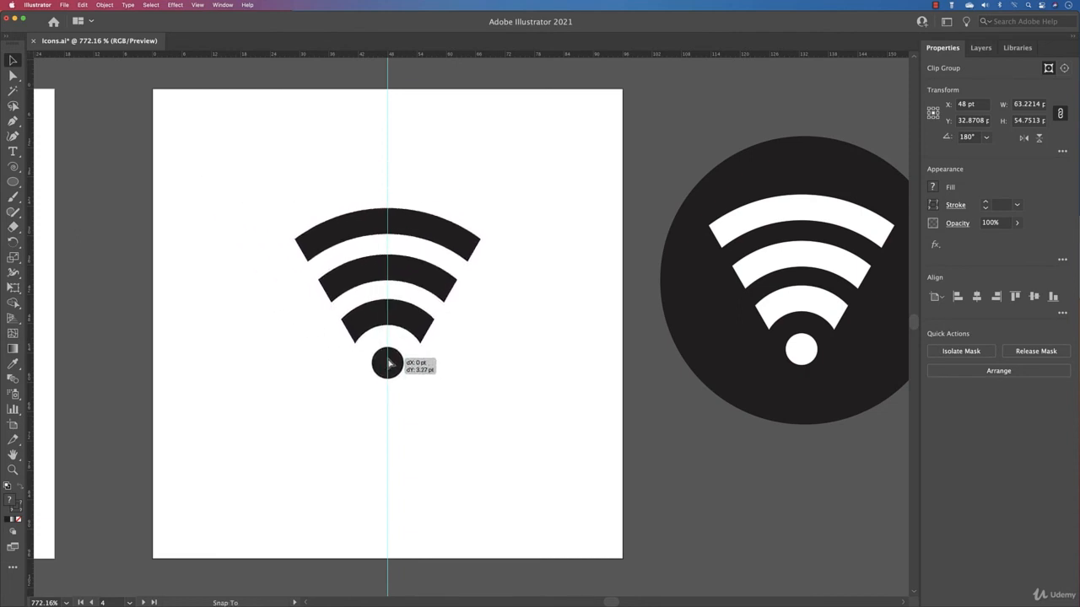
{"action": "left_click_drag", "start_coordinate": [388, 363], "coordinate": [388, 363]}
Step: Duplicate Artboard 4 with its artwork to the right, level with the original and beneath the circular Wi-Fi icon
{"action": "left_click_drag", "start_coordinate": [554, 366], "coordinate": [152, 313]}
{"action": "left_click_drag", "start_coordinate": [231, 201], "coordinate": [553, 306]}
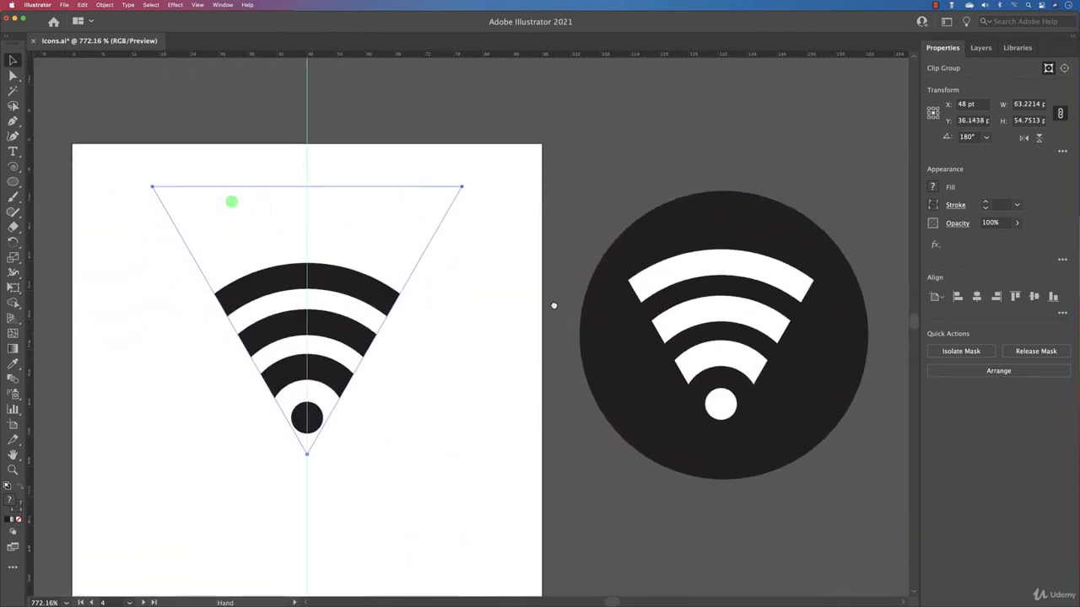
{"action": "left_click", "coordinate": [102, 147]}
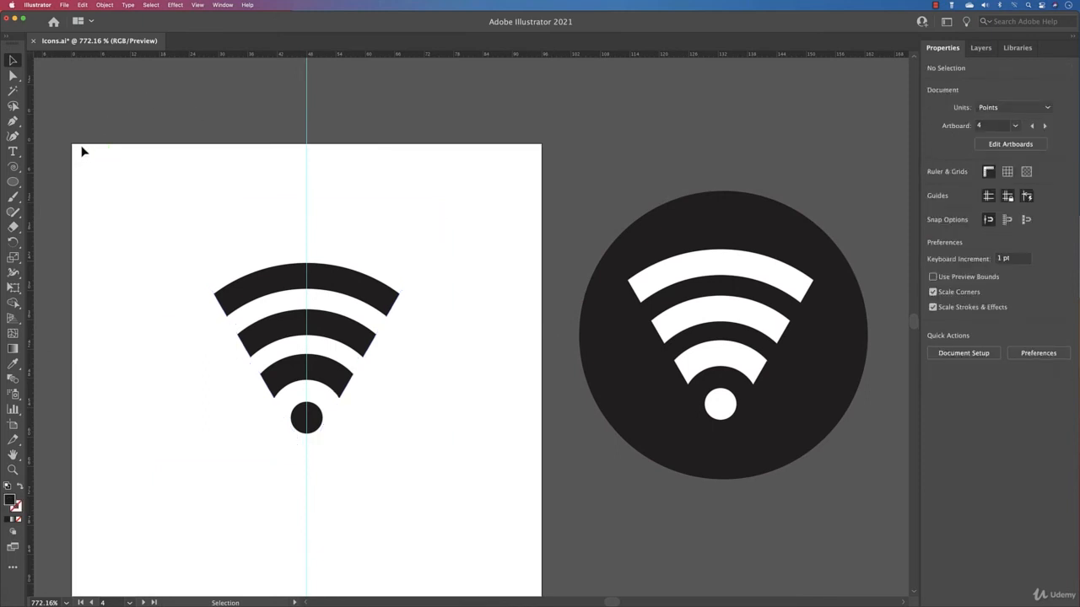
{"action": "left_click", "coordinate": [13, 425]}
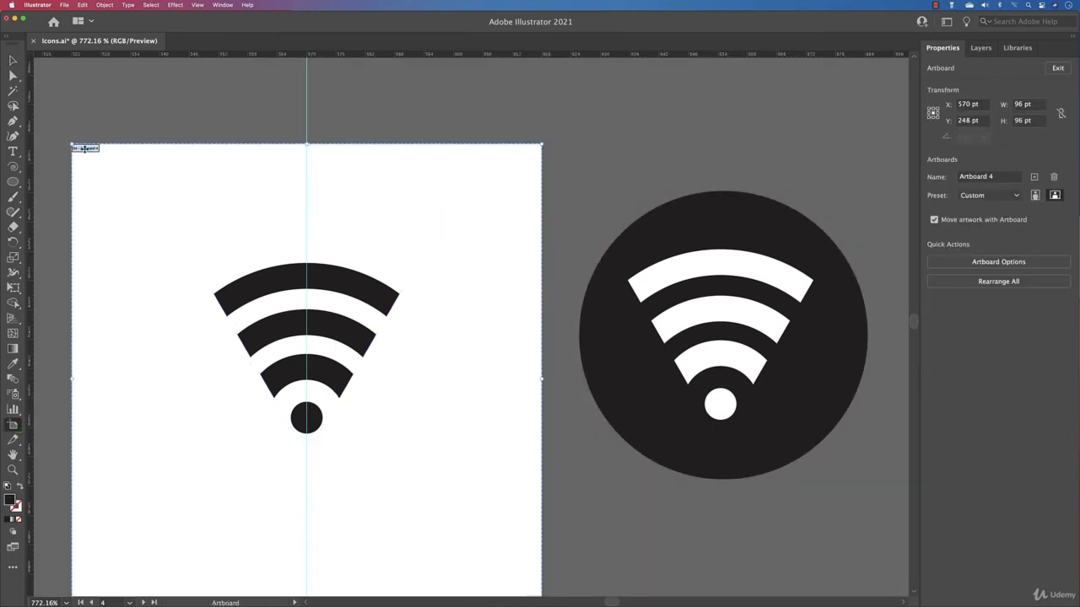
{"action": "left_click_drag", "start_coordinate": [84, 150], "coordinate": [616, 155]}
Step: Delete the copied black Wi-Fi icon from the new artboard
{"action": "left_click_drag", "start_coordinate": [632, 219], "coordinate": [373, 93]}
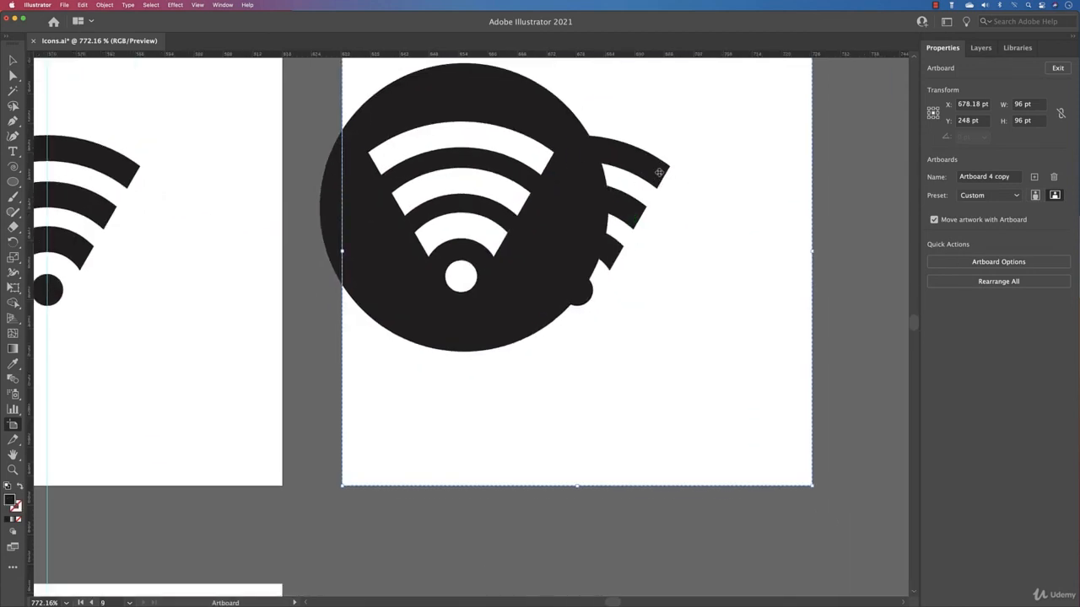
{"action": "key", "text": "v"}
{"action": "left_click", "coordinate": [659, 173]}
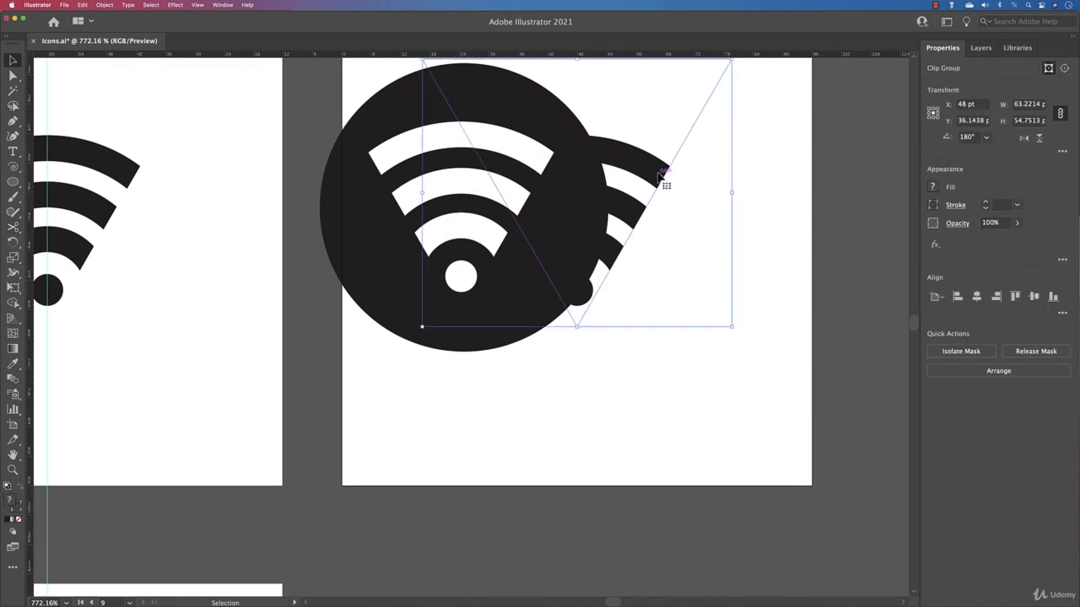
{"action": "key", "text": "Delete"}
Step: Select the black circle together with the white Wi-Fi icon and move both to the middle of the new artboard
{"action": "left_click", "coordinate": [549, 178]}
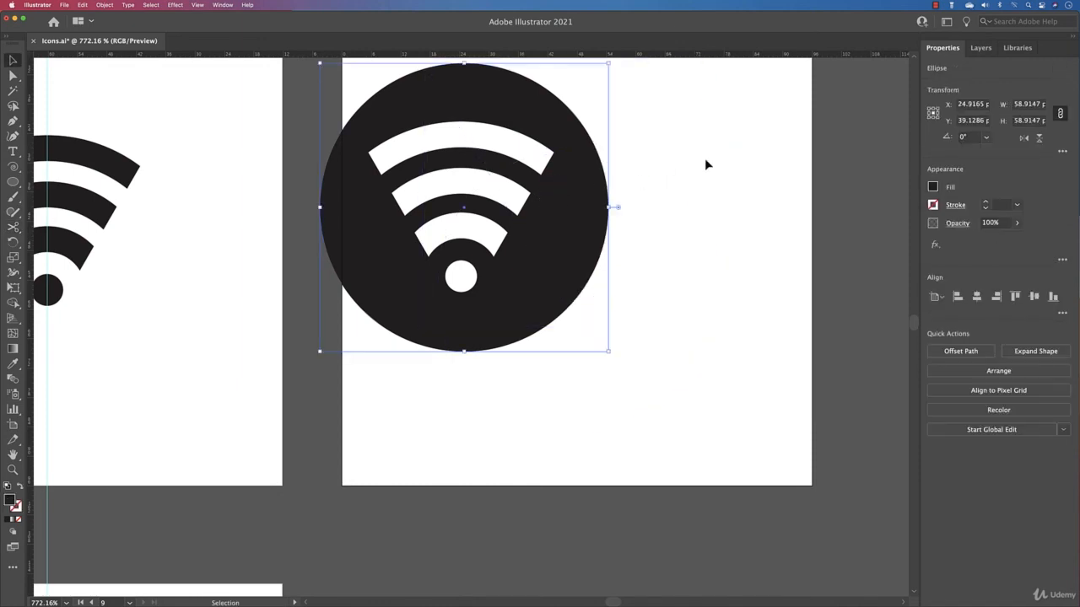
{"action": "left_click_drag", "start_coordinate": [703, 156], "coordinate": [577, 329]}
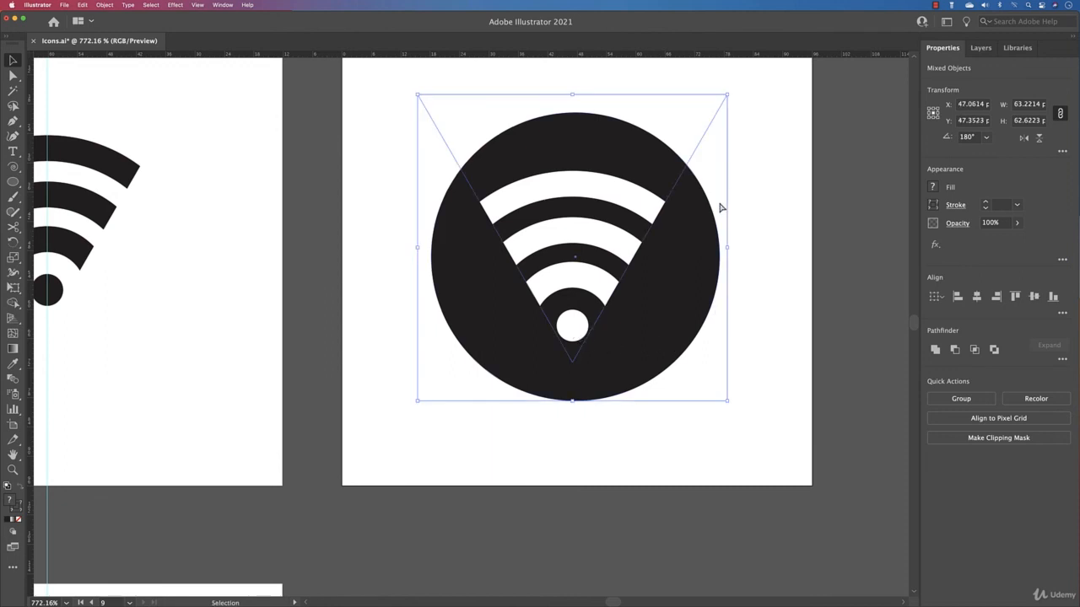
{"action": "key", "text": "a"}
{"action": "key", "text": "super+minus"}
{"action": "key", "text": "v"}
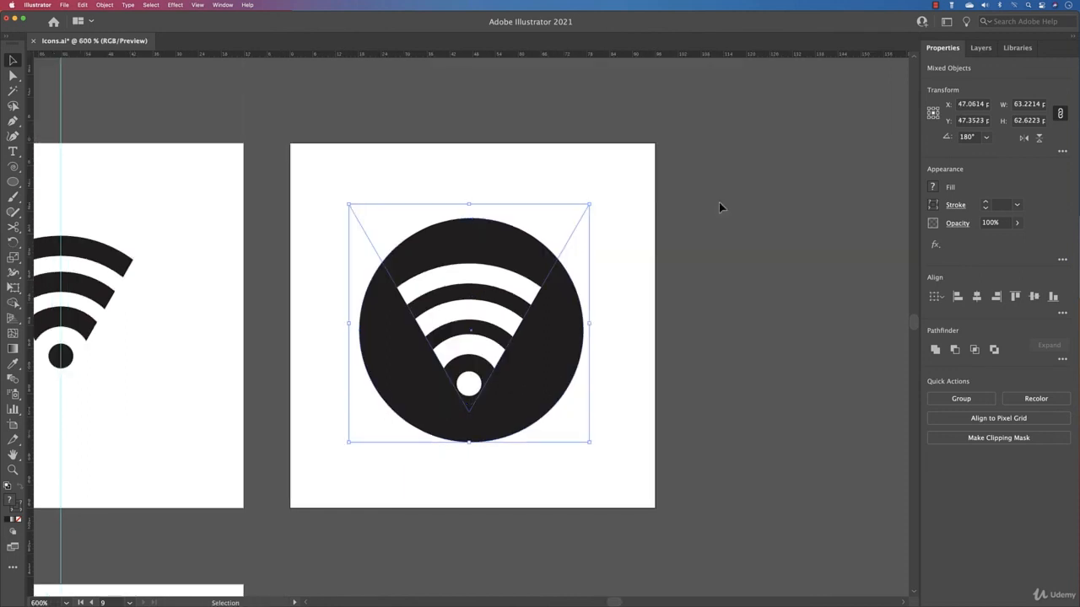
{"action": "left_click", "coordinate": [619, 173]}
Step: Fit all artboards in the view to review the complete icon set
{"action": "left_click_drag", "start_coordinate": [397, 243], "coordinate": [553, 247]}
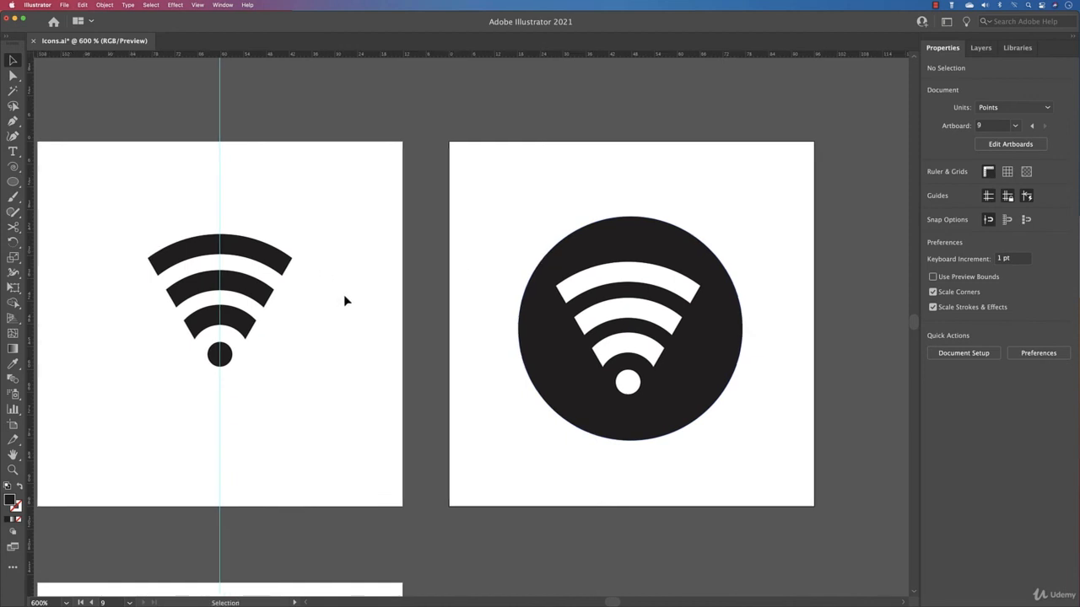
{"action": "scroll", "coordinate": [344, 296], "scroll_direction": "down", "scroll_amount": 1}
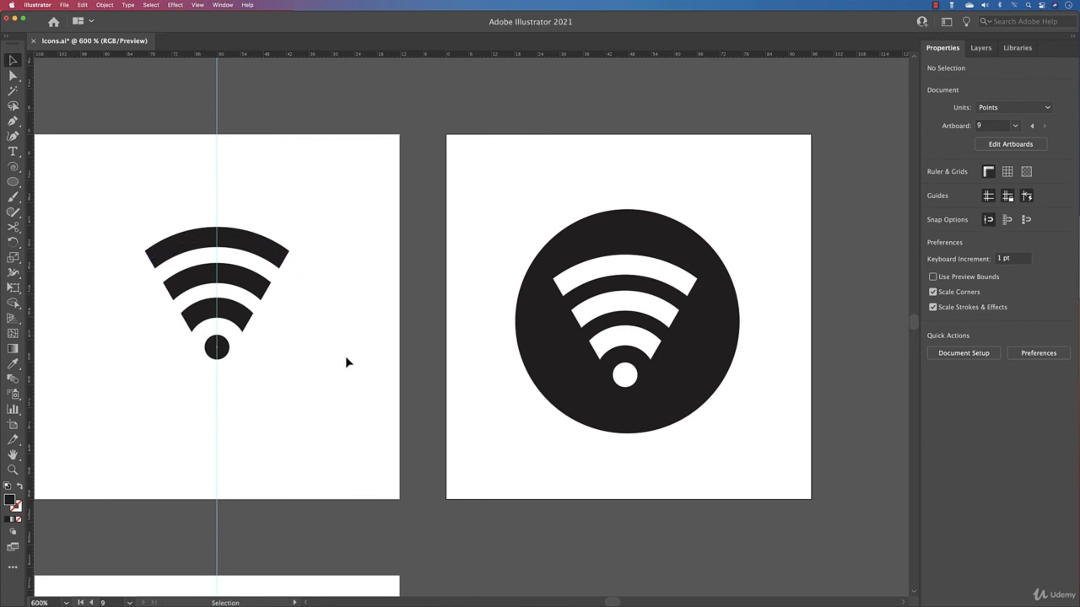
{"action": "key", "text": "a"}
{"action": "key", "text": "alt"}
{"action": "key", "text": "super+alt+0"}
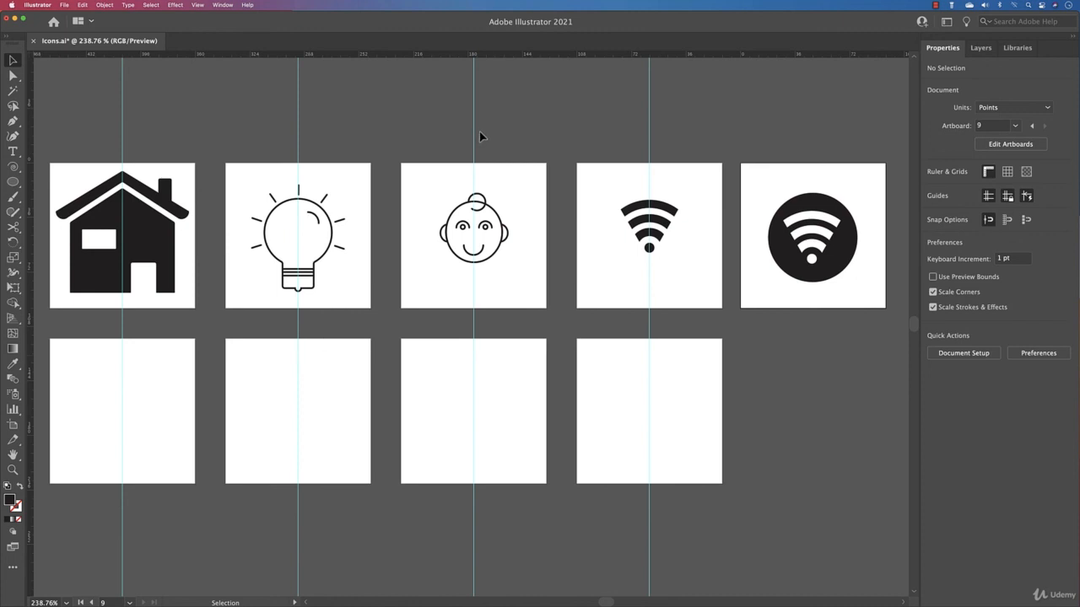
{"action": "left_click", "coordinate": [934, 6]}
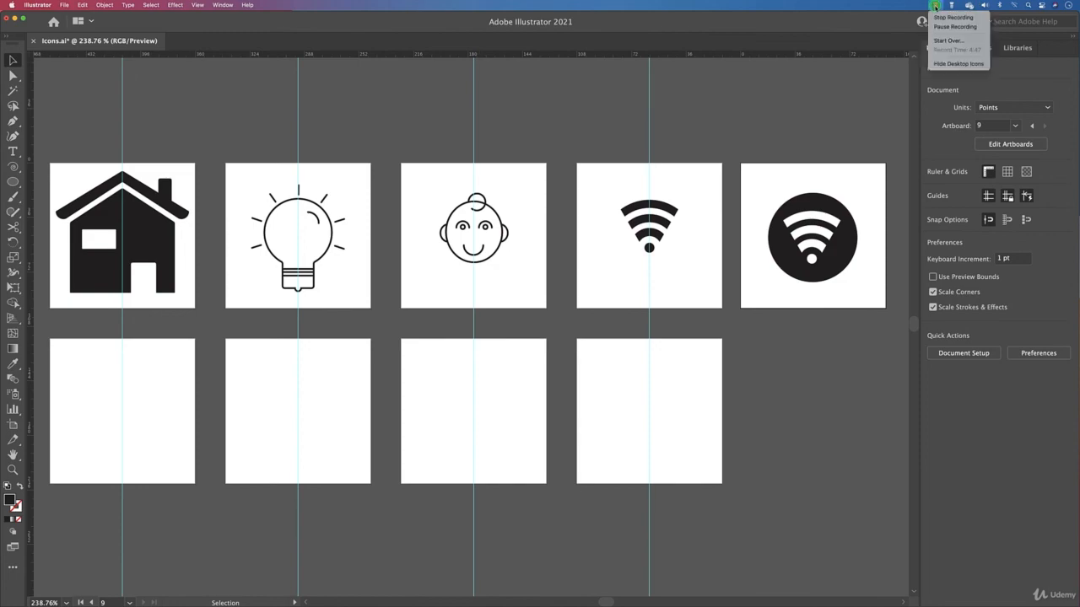